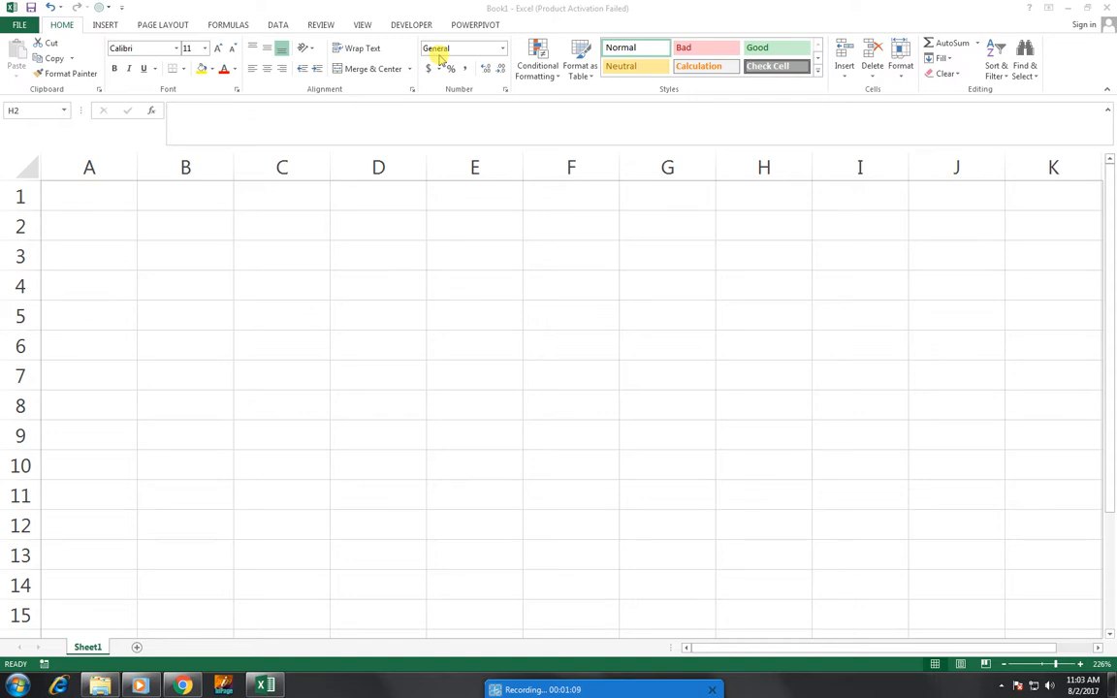
# Starting at D1, enter 45 and 65 into D1 and D2.
pyautogui.click(85, 197)
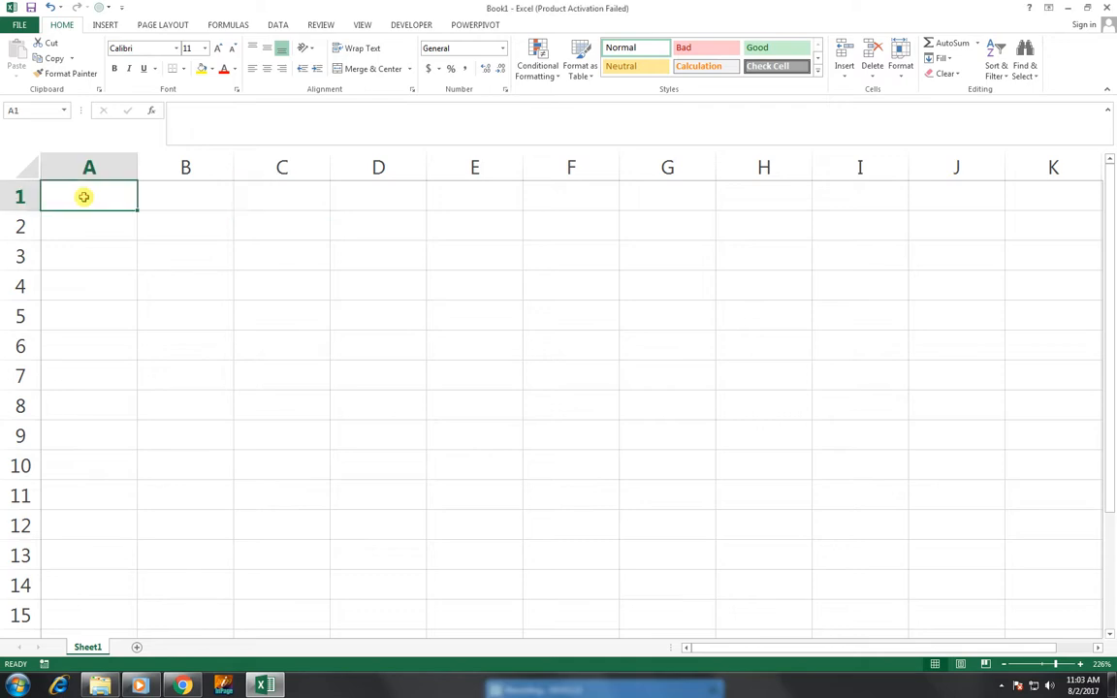
pyautogui.click(376, 287)
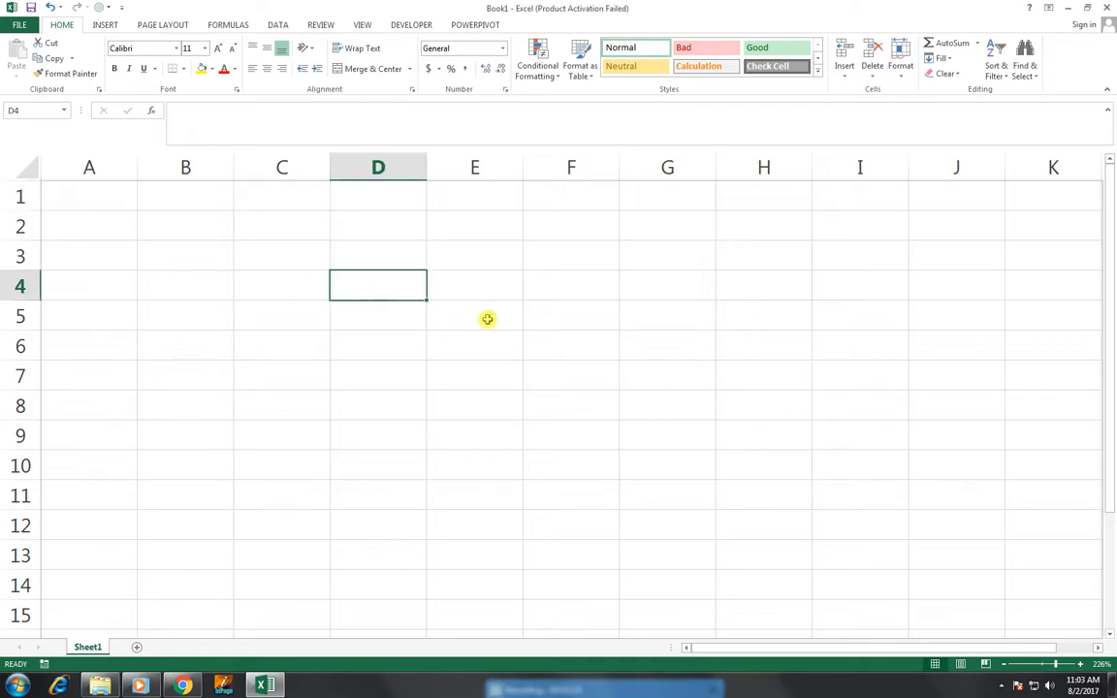
pyautogui.click(507, 384)
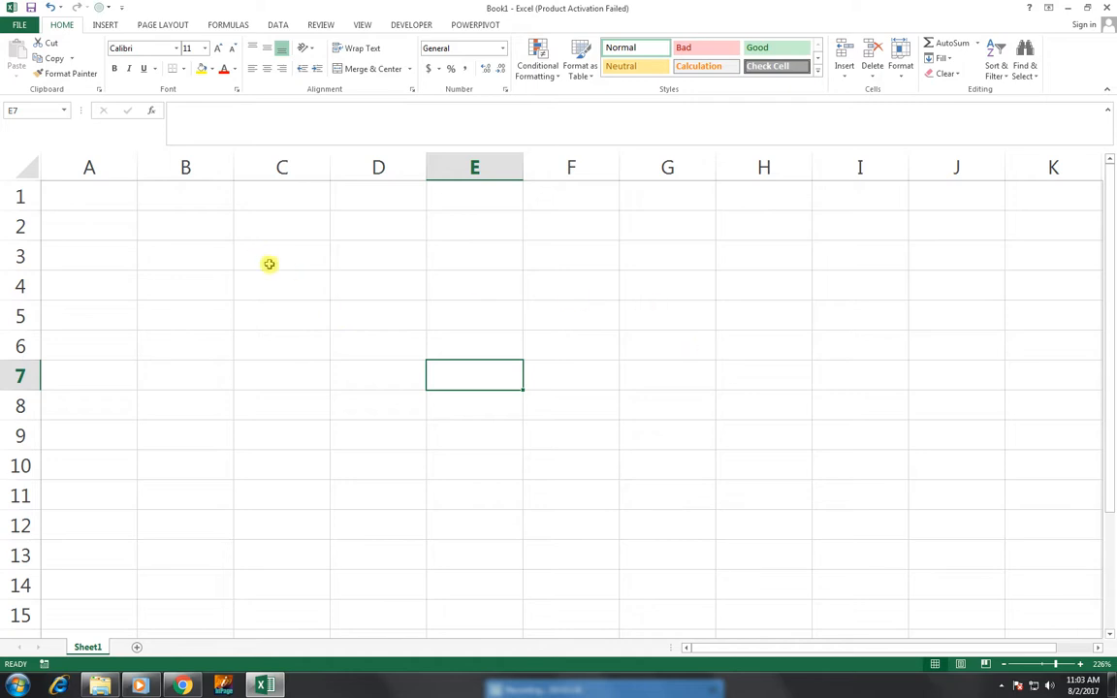
pyautogui.click(384, 193)
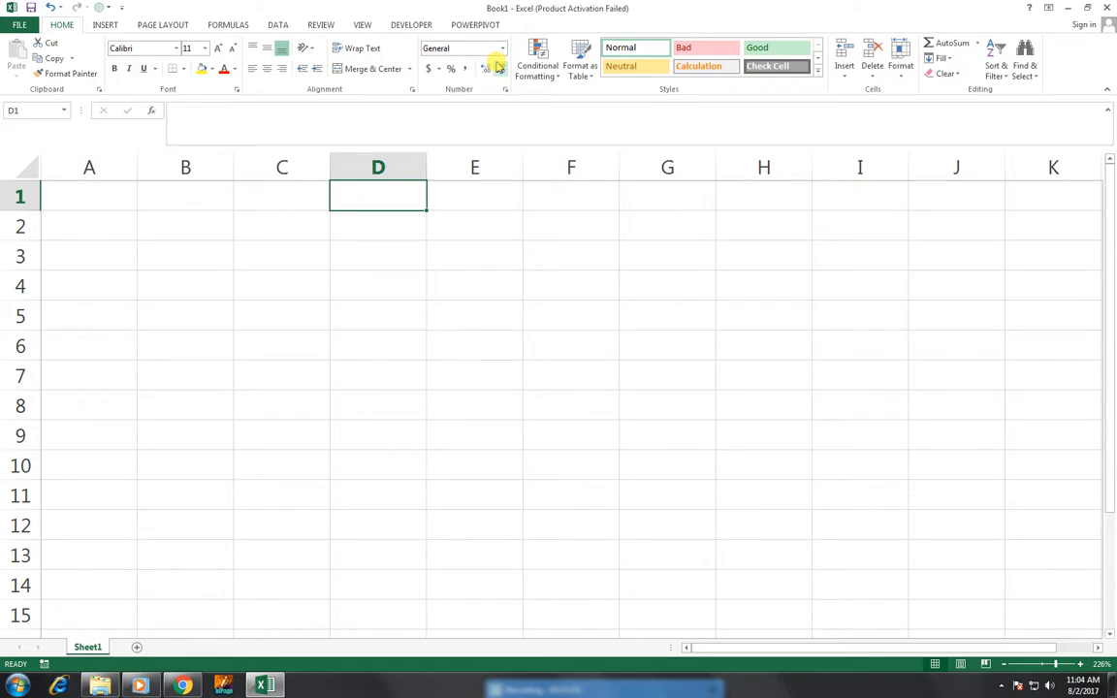
pyautogui.write('45')
pyautogui.press('Return')
pyautogui.write('65')
pyautogui.press('Return')
# Enter 98, 65 and 78 into D3, D4 and D5.
pyautogui.write('98')
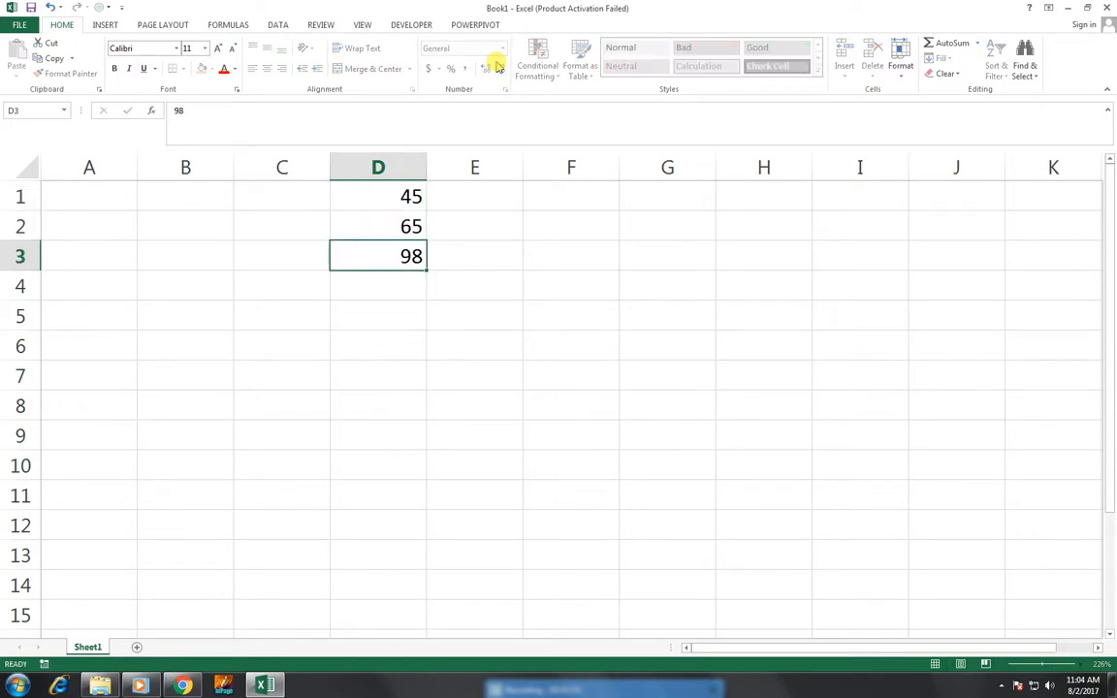
pyautogui.press('Return')
pyautogui.write('65')
pyautogui.press('Return')
pyautogui.write('78')
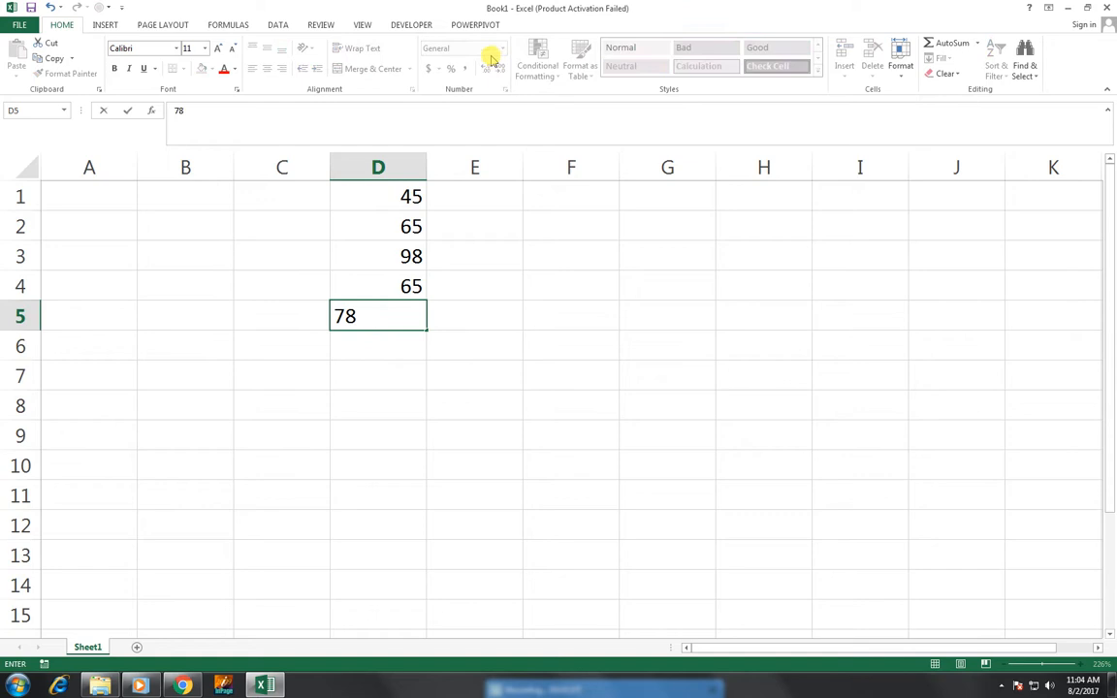
pyautogui.click(496, 254)
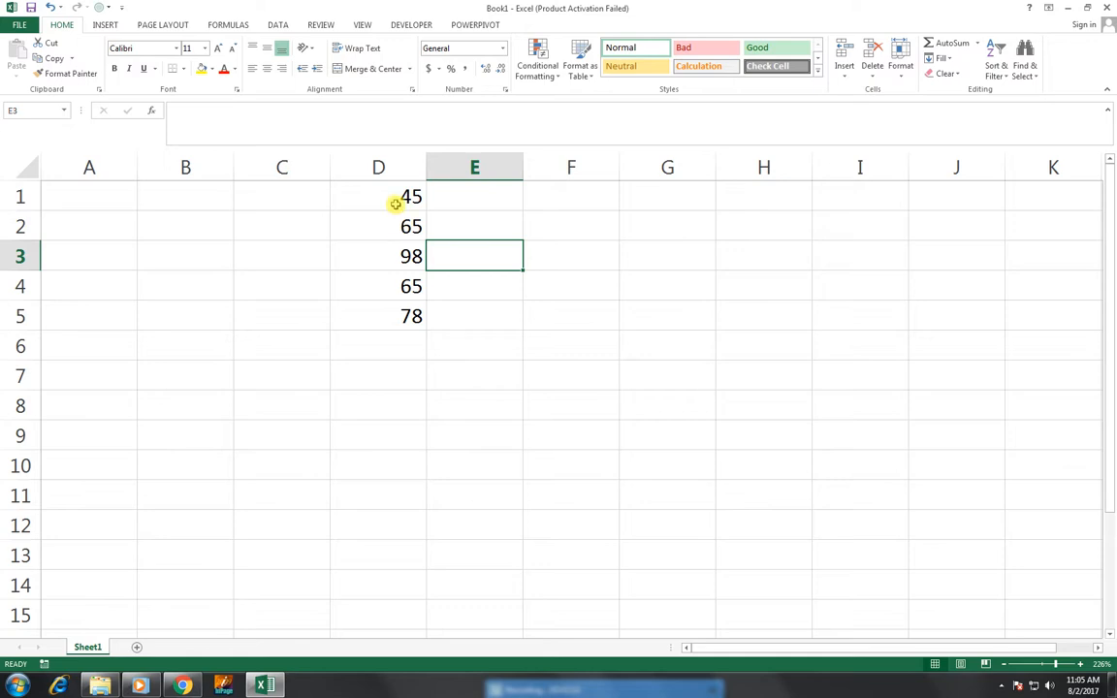
# Apply the $ English (United States) accounting format to D1:D5.
pyautogui.moveTo(395, 203); pyautogui.dragTo(413, 317)
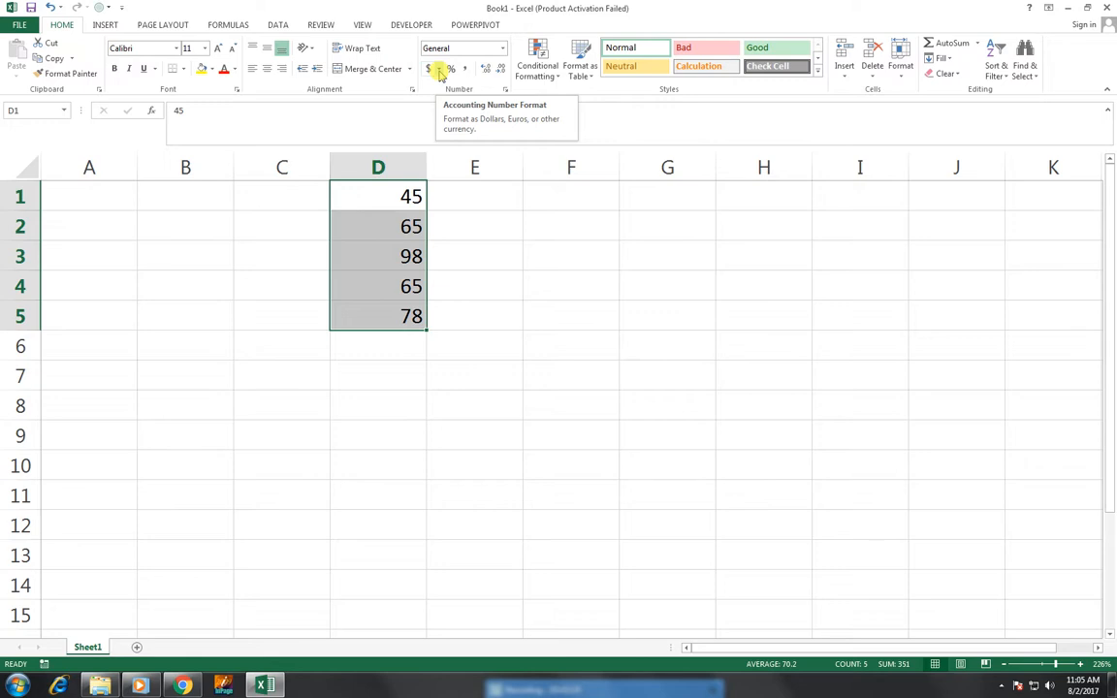
pyautogui.click(439, 69)
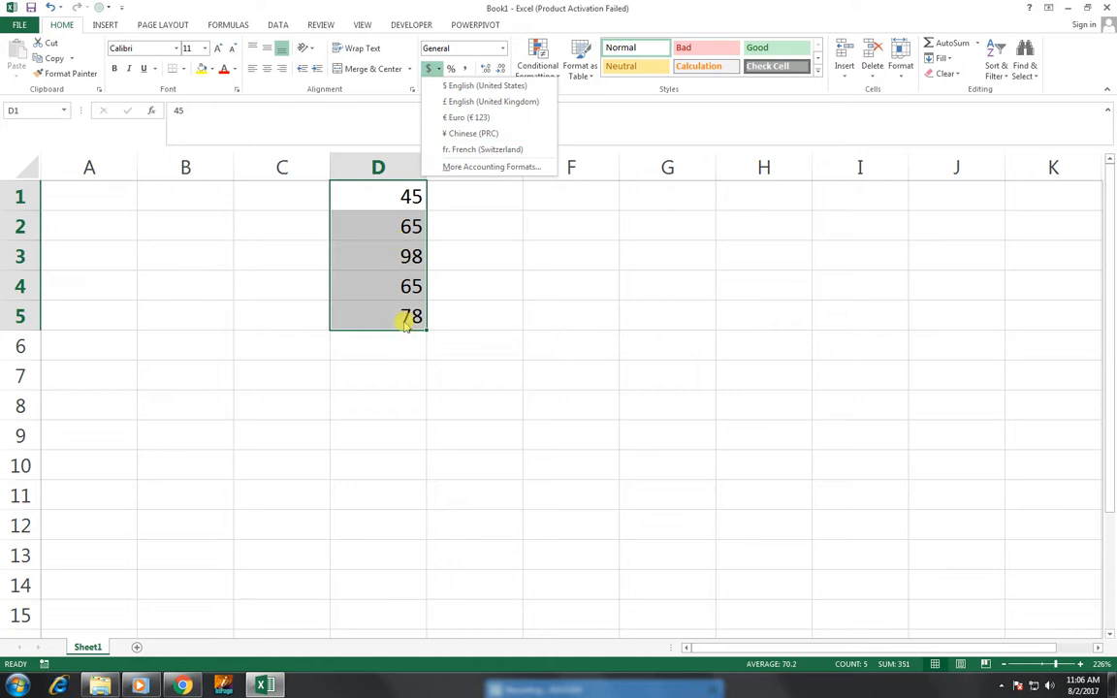
pyautogui.click(461, 87)
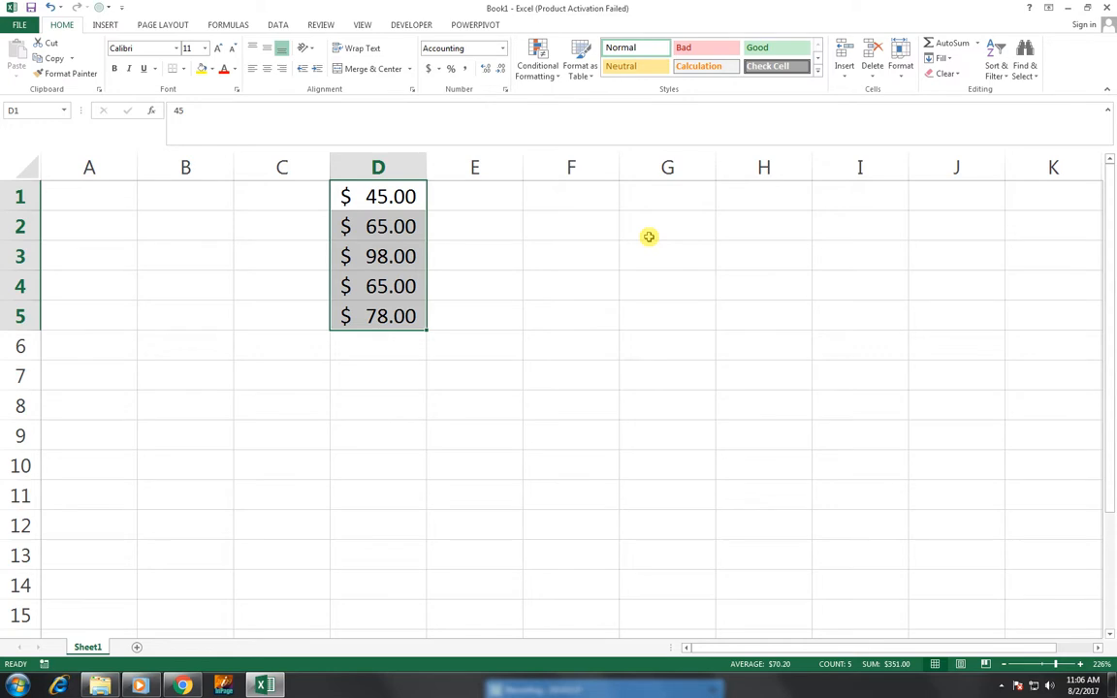
# Enter the value 10 in cell F1.
pyautogui.click(588, 184)
pyautogui.write('10')
pyautogui.press('Return')
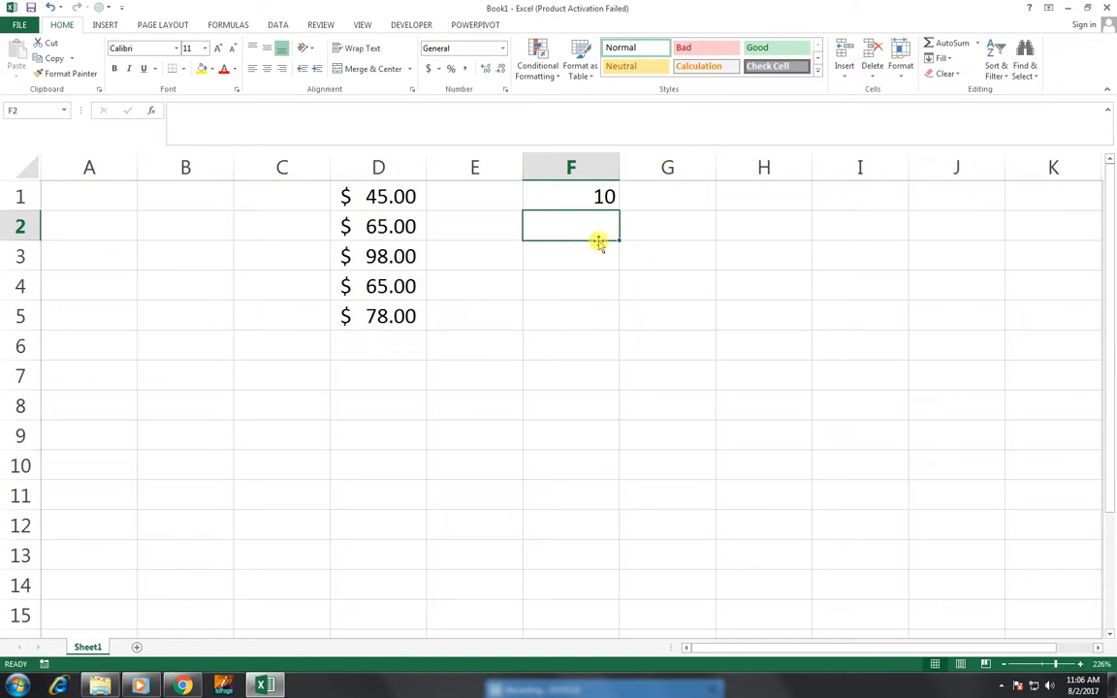
# Apply Percent Style to F1 so its 10 displays as 1000%.
pyautogui.click(576, 199)
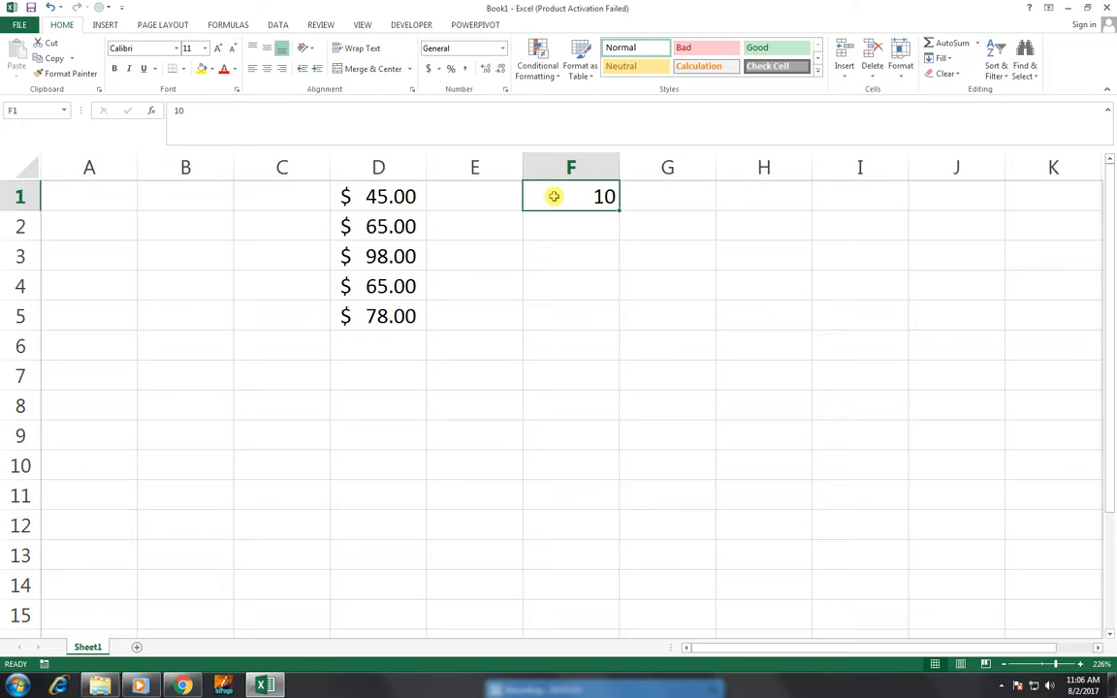
pyautogui.click(450, 71)
pyautogui.click(451, 72)
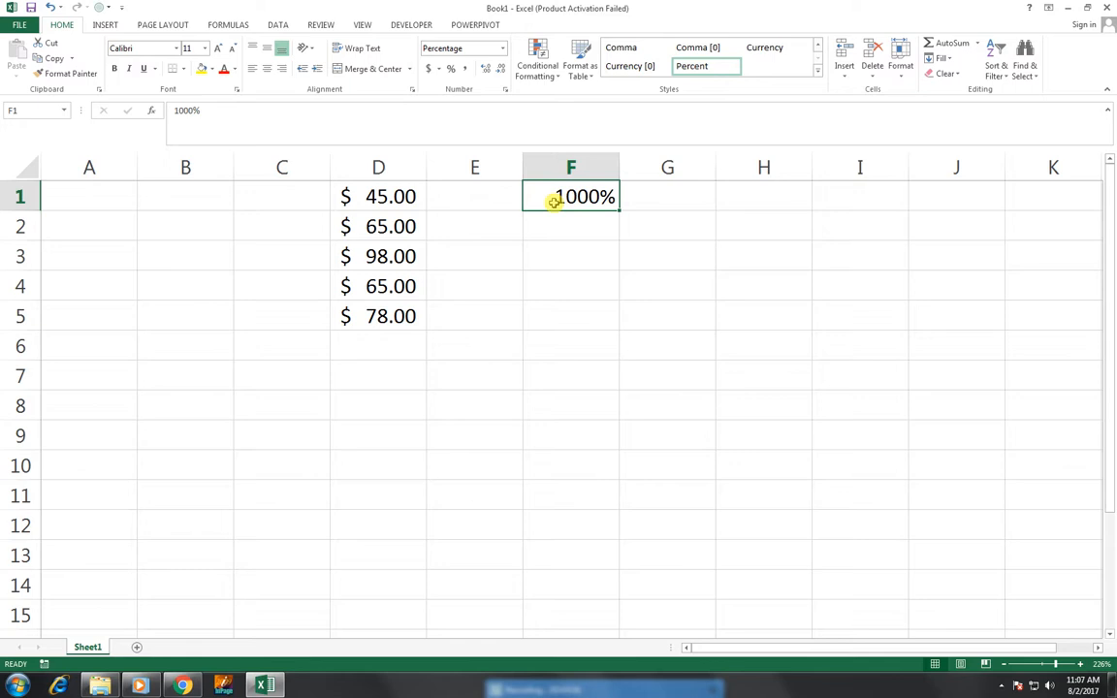
pyautogui.click(756, 199)
# Enter 50, 63, 77, 56, 55 and 42 into H1:H6.
pyautogui.write('50')
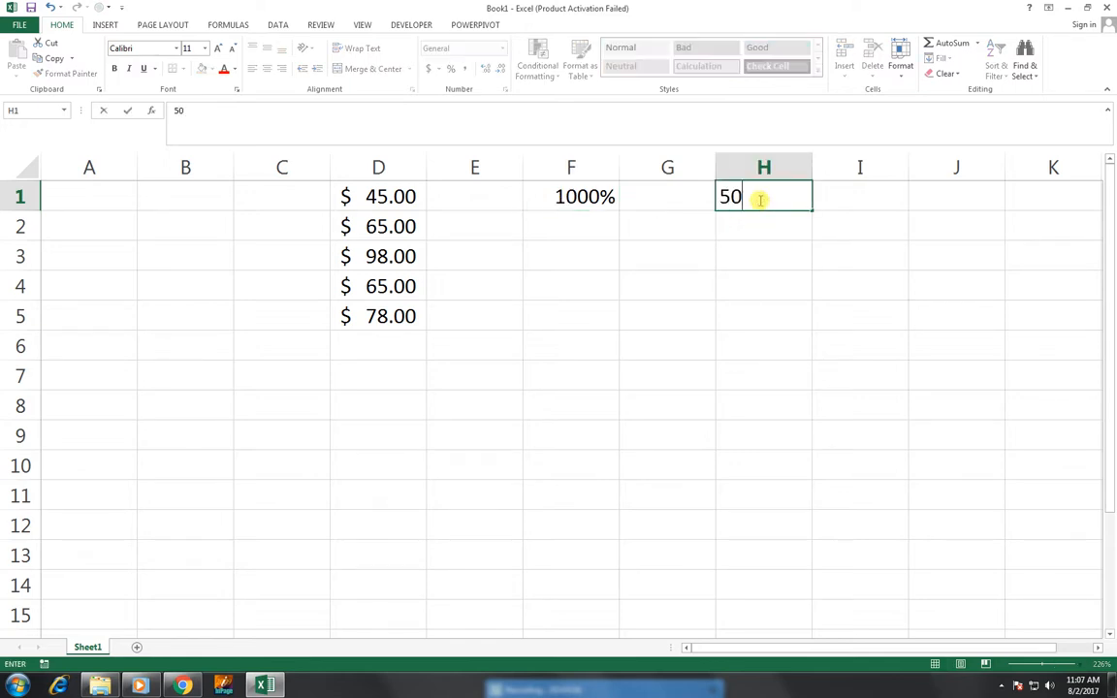
pyautogui.press('Return')
pyautogui.write('63')
pyautogui.press('Return')
pyautogui.write('778')
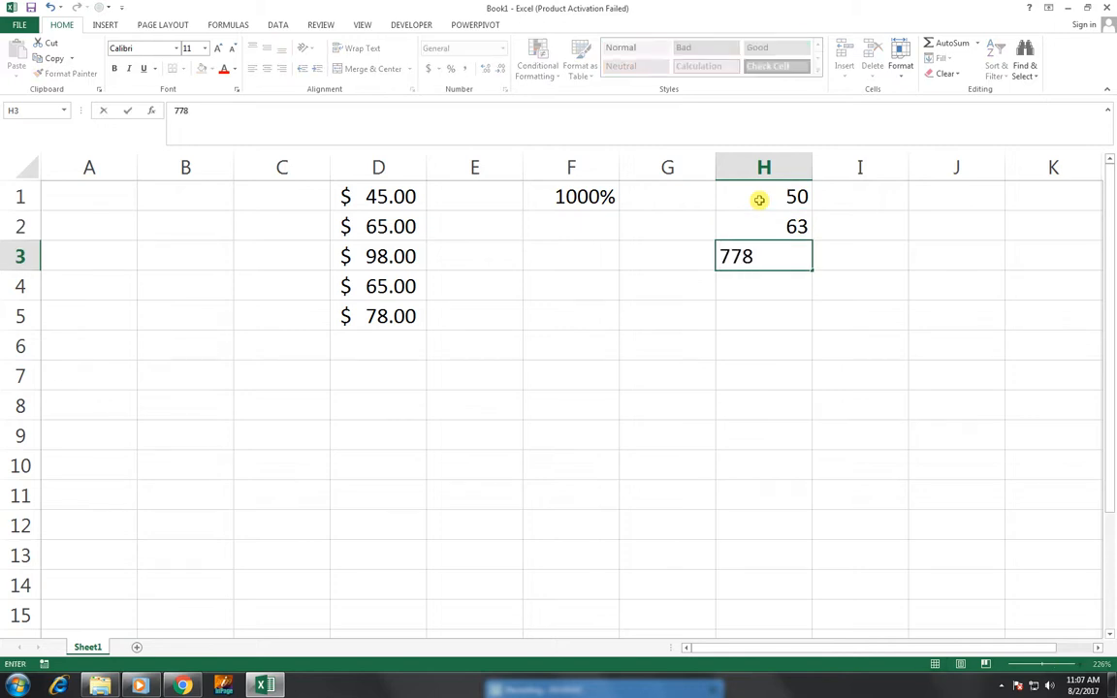
pyautogui.press('BackSpace')
pyautogui.press('Return')
pyautogui.write('56')
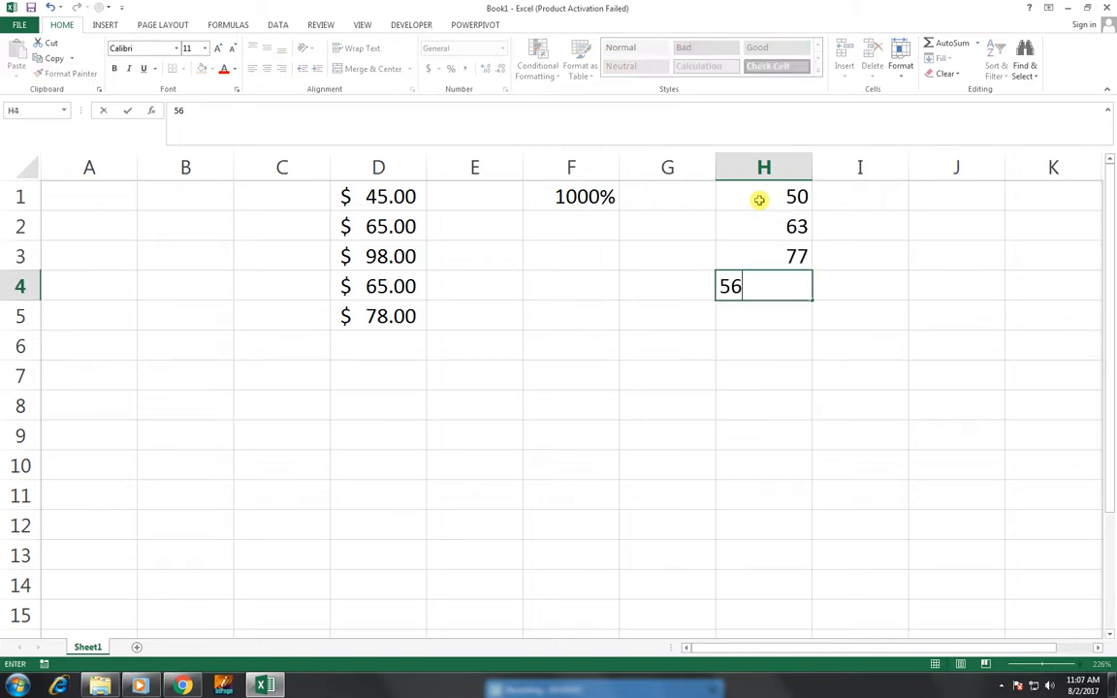
pyautogui.press('Return')
pyautogui.write('55')
pyautogui.press('Return')
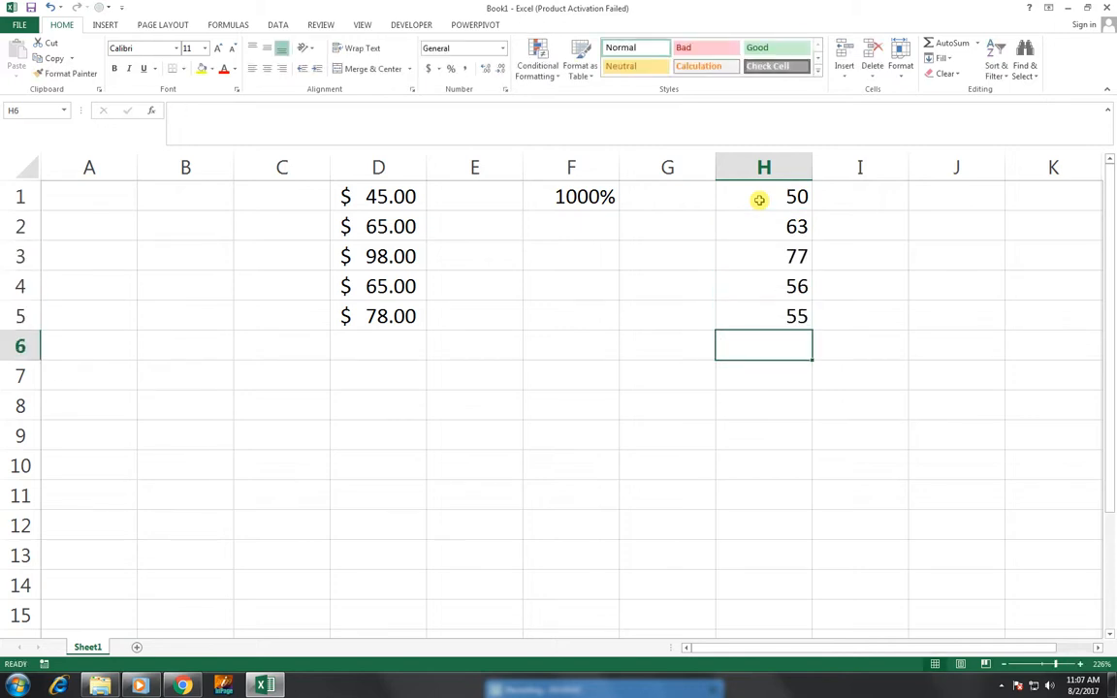
pyautogui.write('42')
pyautogui.press('Return')
# Apply Comma Style to H1:H6 and change H1 to 1000, shown as 1,000.00.
pyautogui.moveTo(770, 197); pyautogui.dragTo(770, 346)
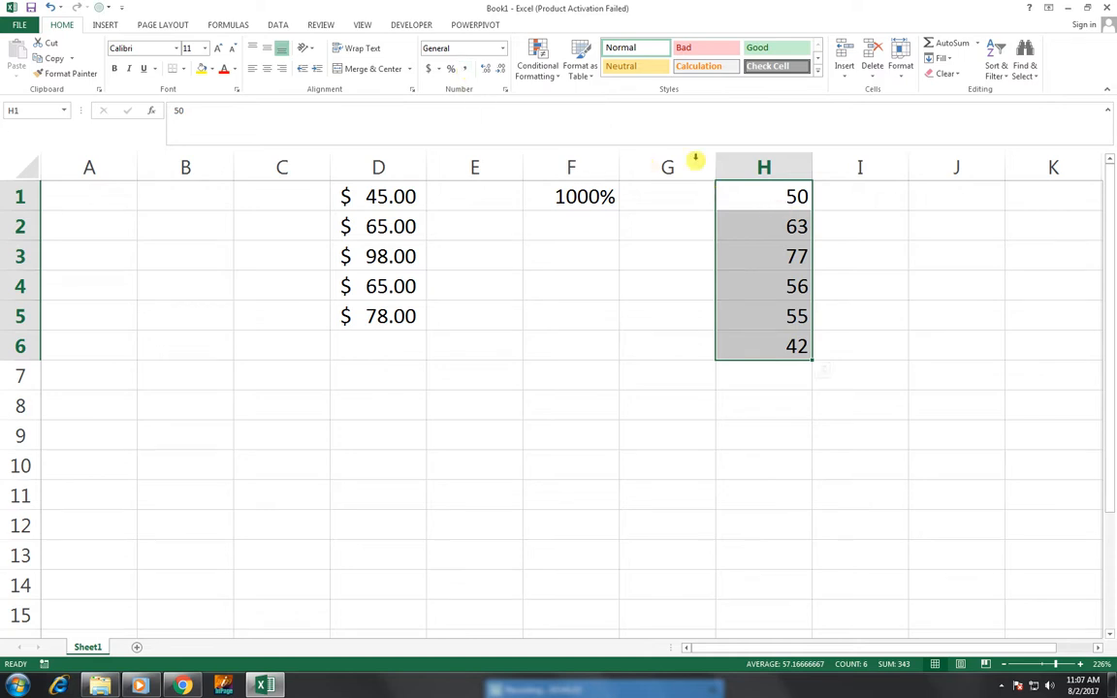
pyautogui.click(468, 71)
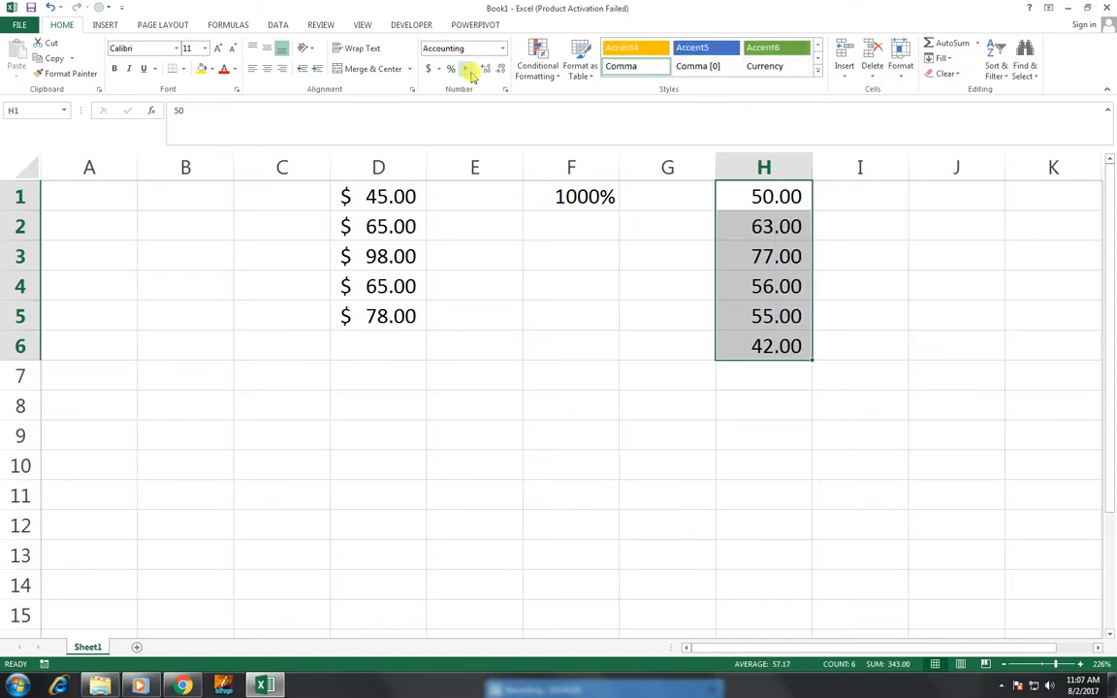
pyautogui.click(728, 198)
pyautogui.write('1000')
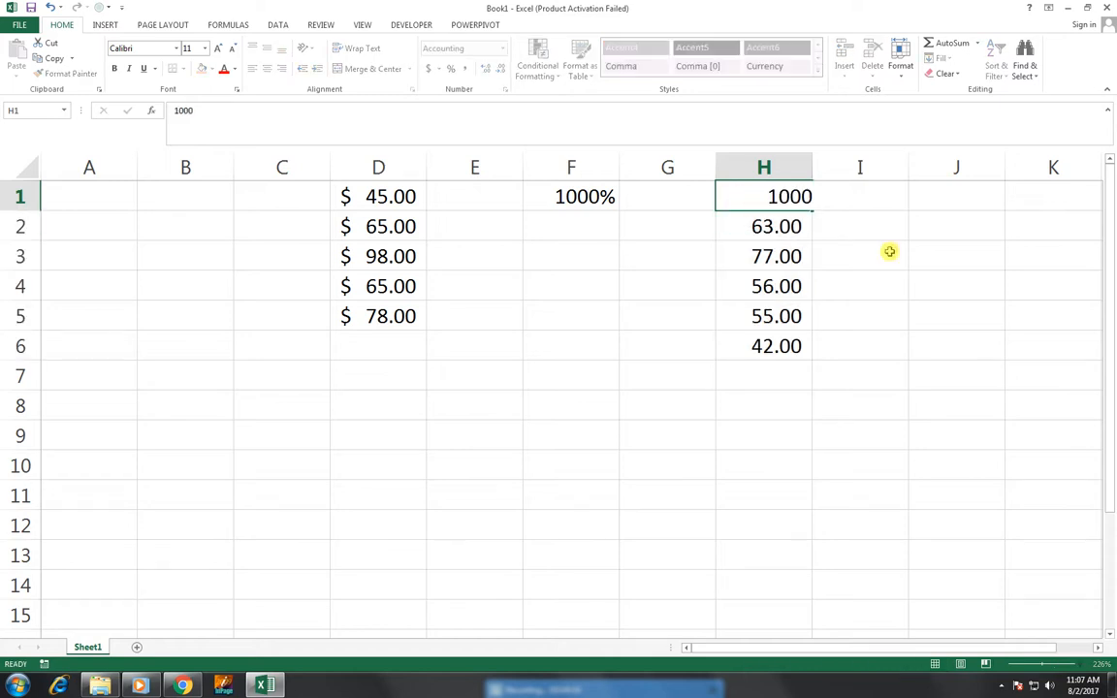
pyautogui.press('Return')
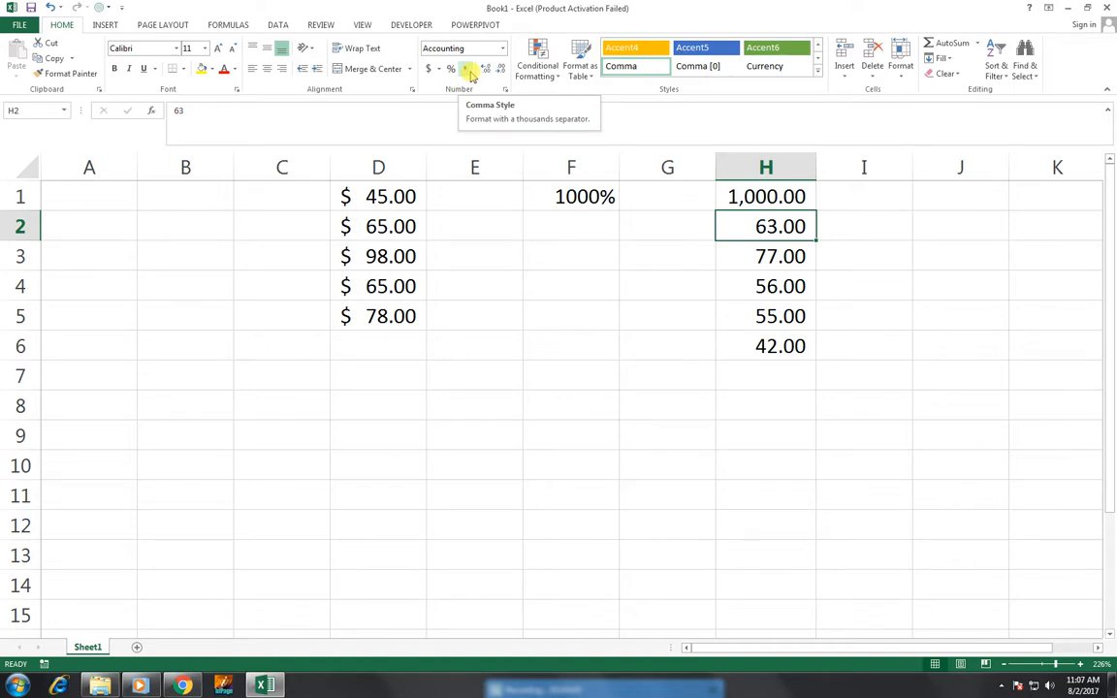
pyautogui.click(282, 409)
# Type 56, 32 and 98 into C8:C10 and select that range.
pyautogui.write('56')
pyautogui.press('Return')
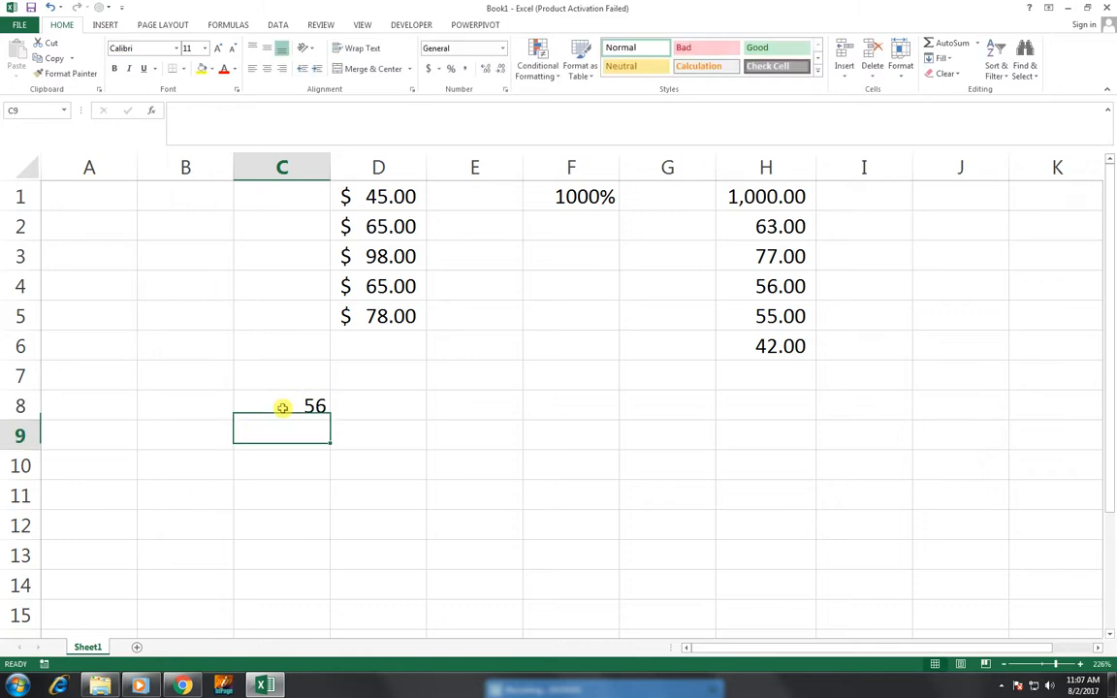
pyautogui.write('32')
pyautogui.press('Return')
pyautogui.write('98')
pyautogui.press('Return')
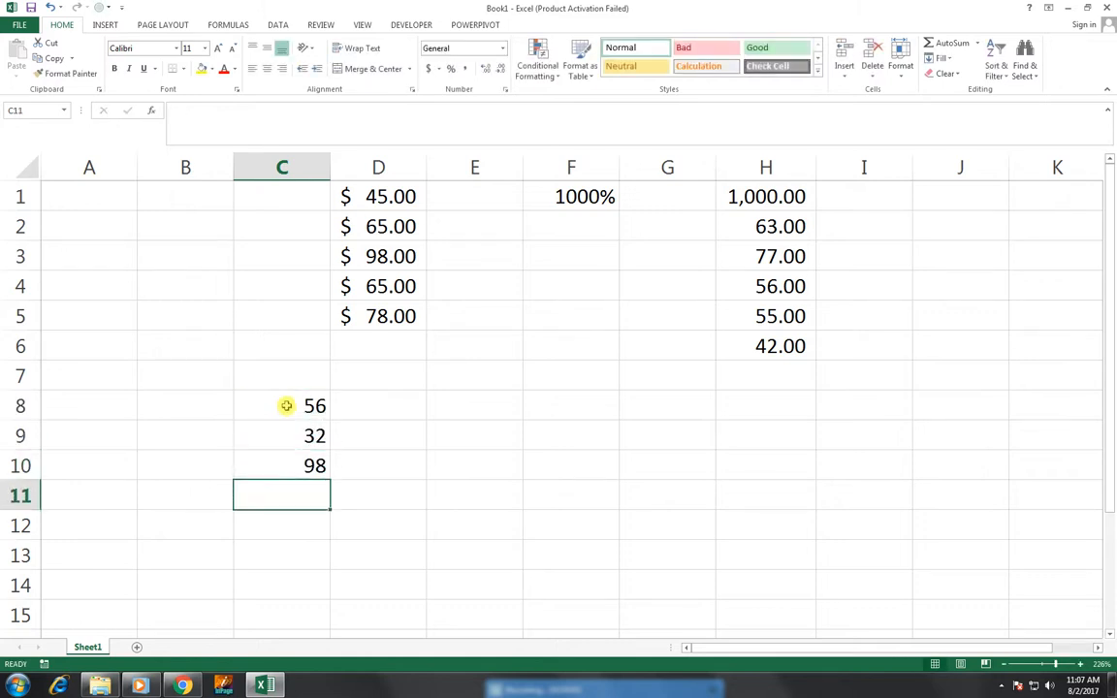
pyautogui.moveTo(286, 405); pyautogui.dragTo(284, 474)
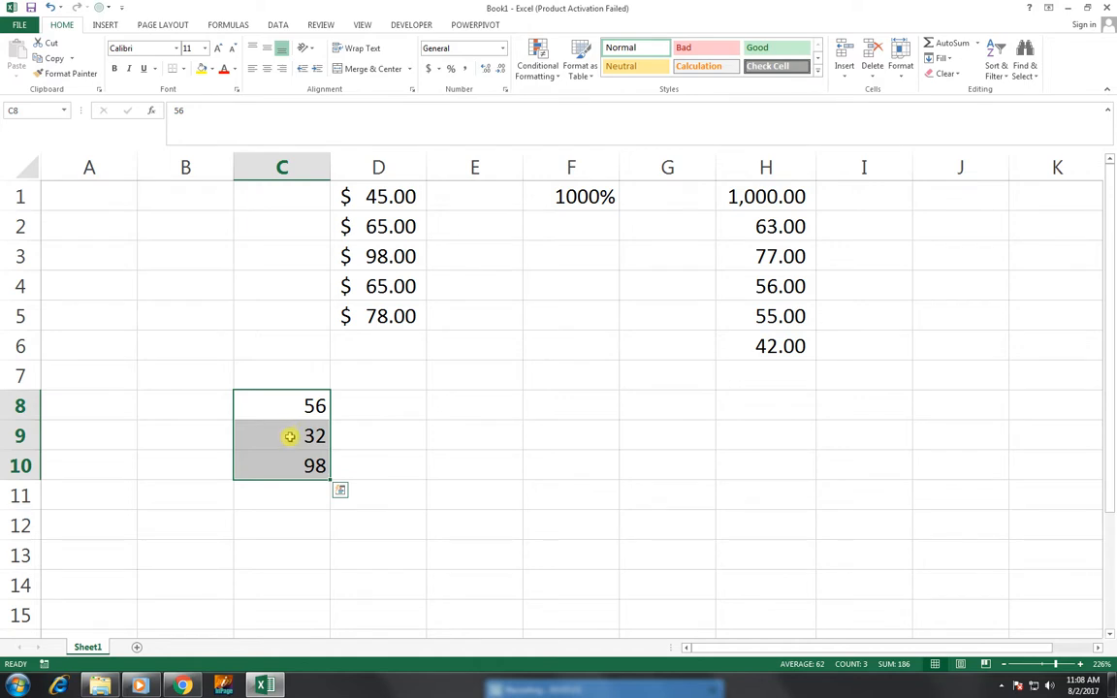
# Raise C8:C10 to three decimal places and back to none, then open Quick Analysis with Ctrl+Q.
pyautogui.click(485, 76)
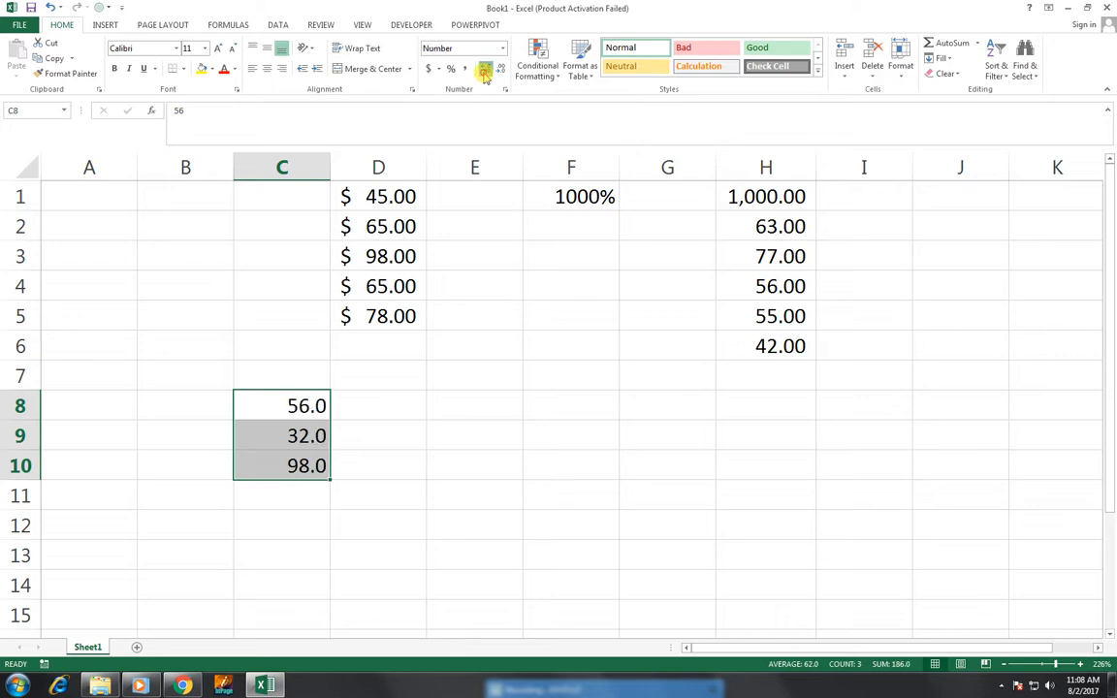
pyautogui.click(485, 76)
pyautogui.click(485, 76)
pyautogui.click(485, 76)
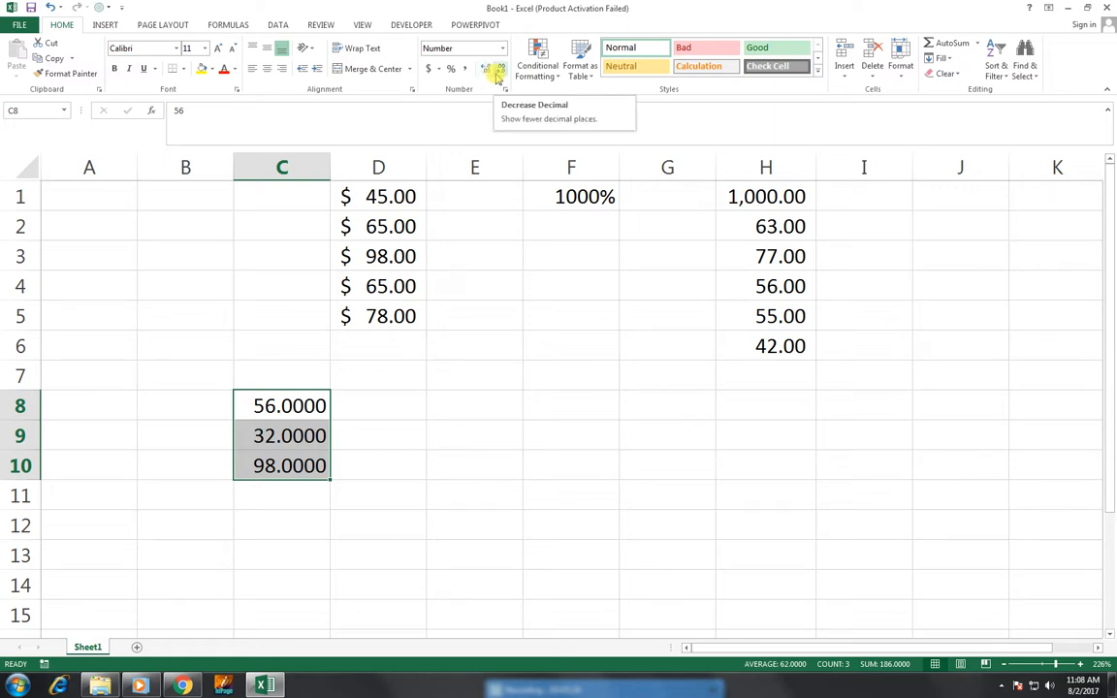
pyautogui.click(496, 74)
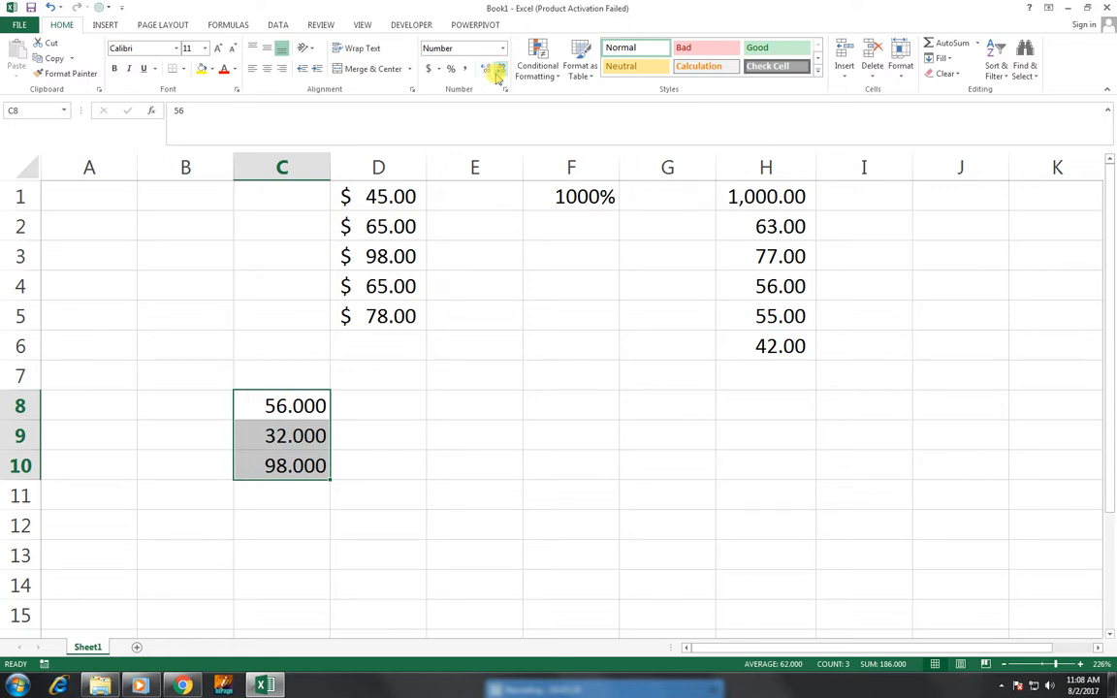
pyautogui.click(496, 75)
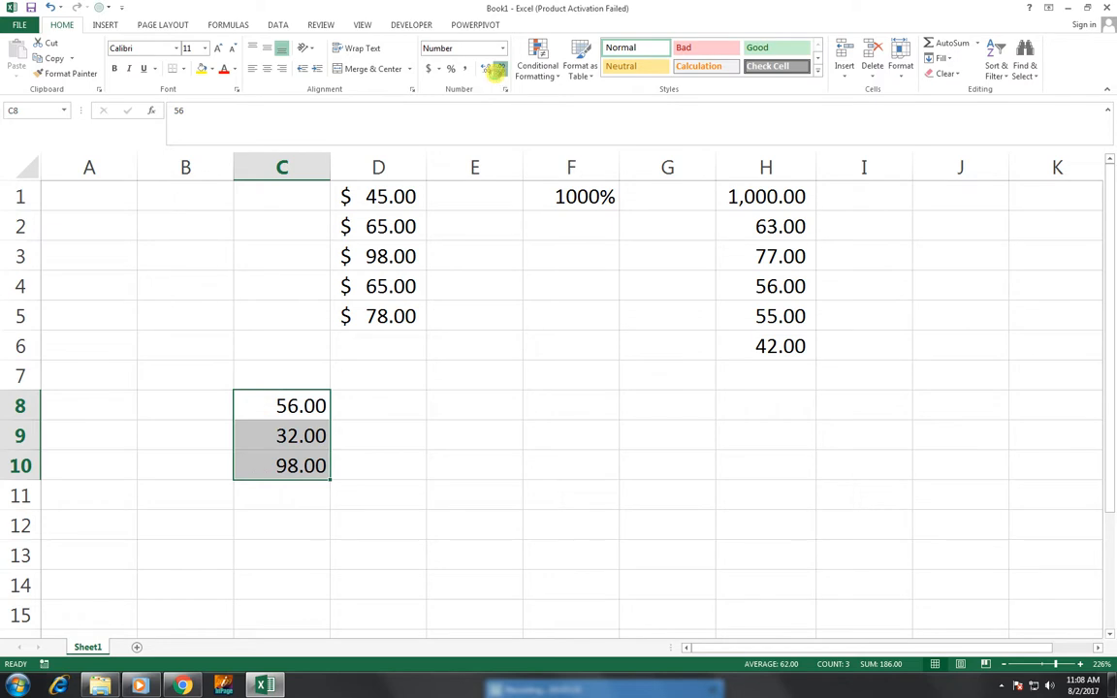
pyautogui.click(496, 76)
pyautogui.click(496, 76)
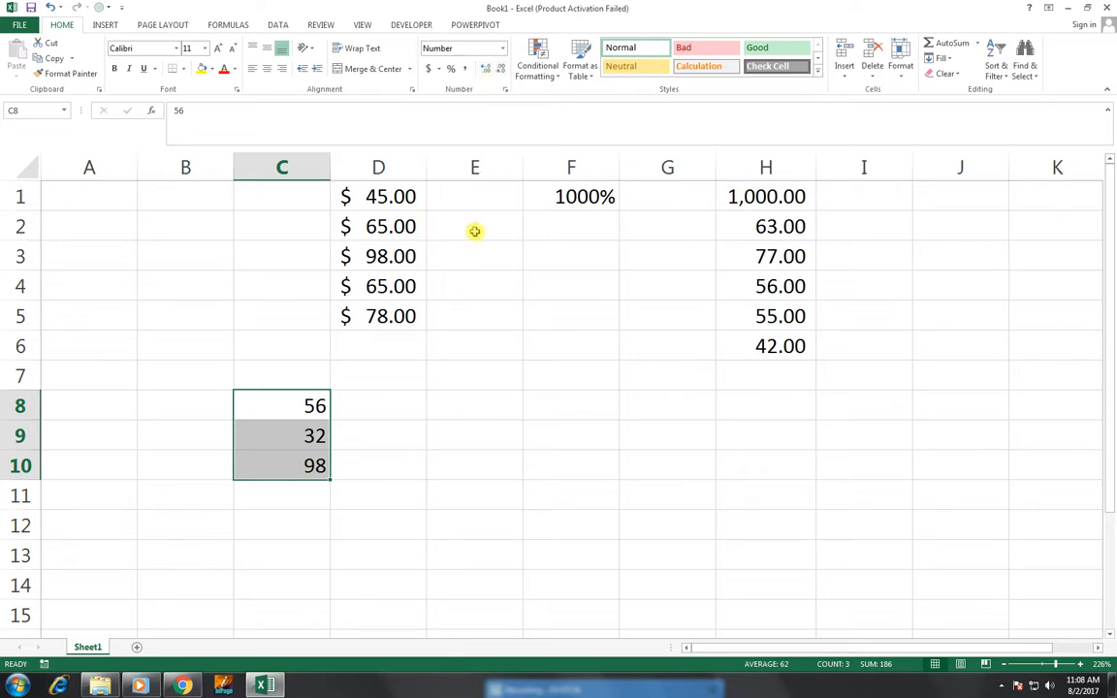
pyautogui.hotkey('ctrl', 'q')
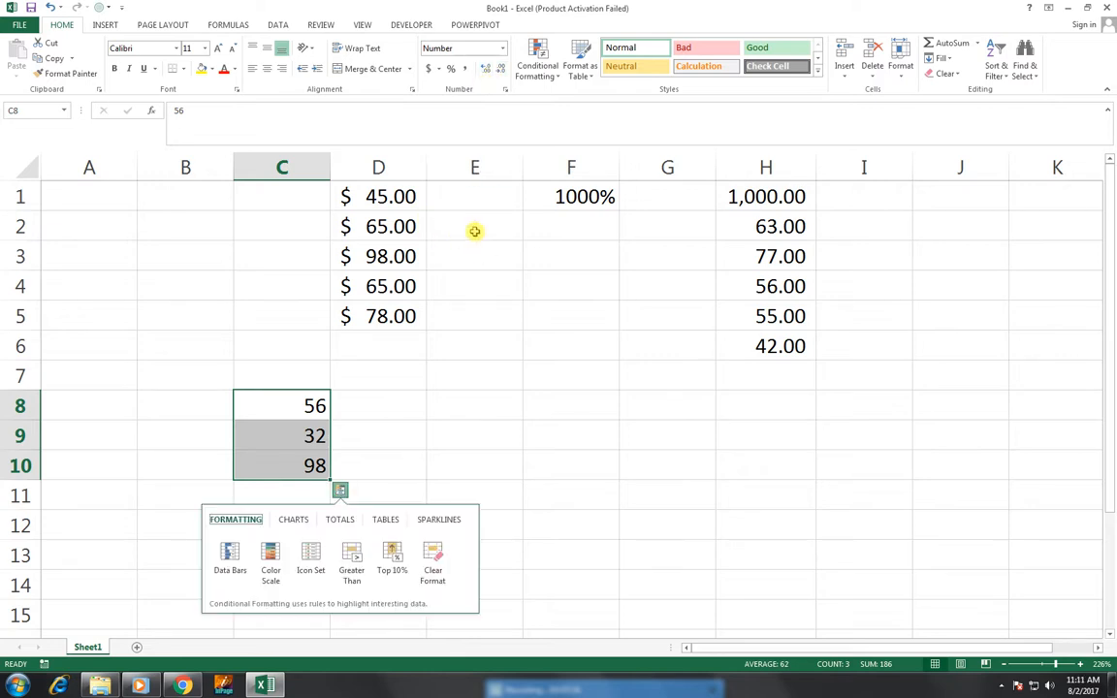
# Close Quick Analysis and inspect the number formats of D1:D4, F1, H1 and C8.
pyautogui.click(255, 320)
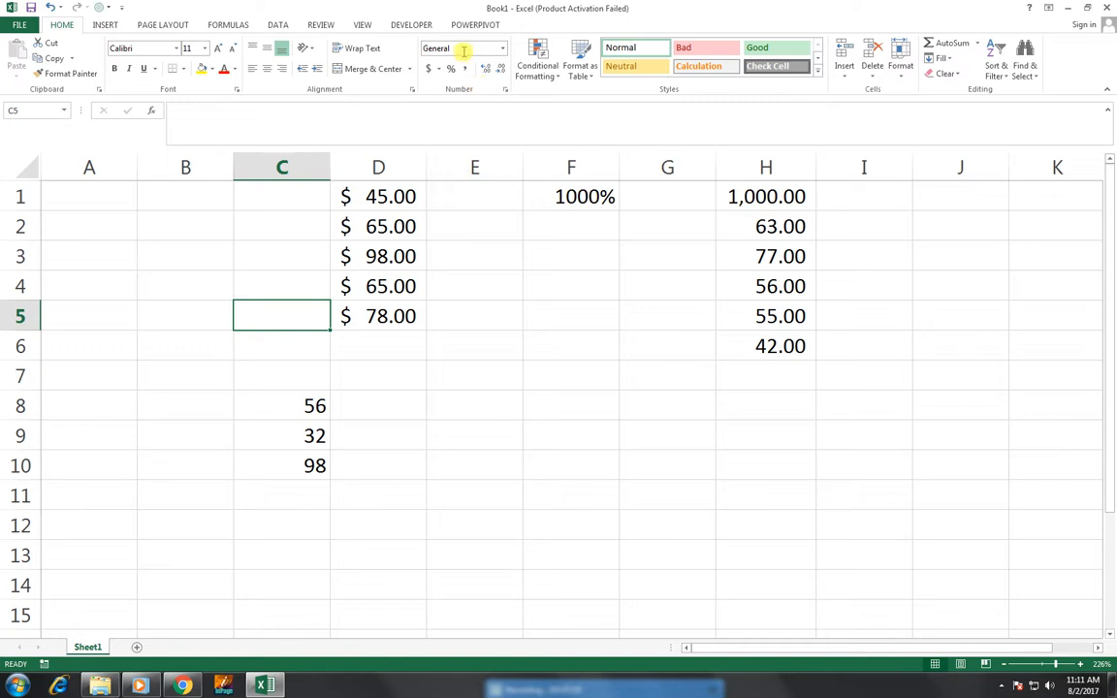
pyautogui.moveTo(388, 196); pyautogui.dragTo(388, 286)
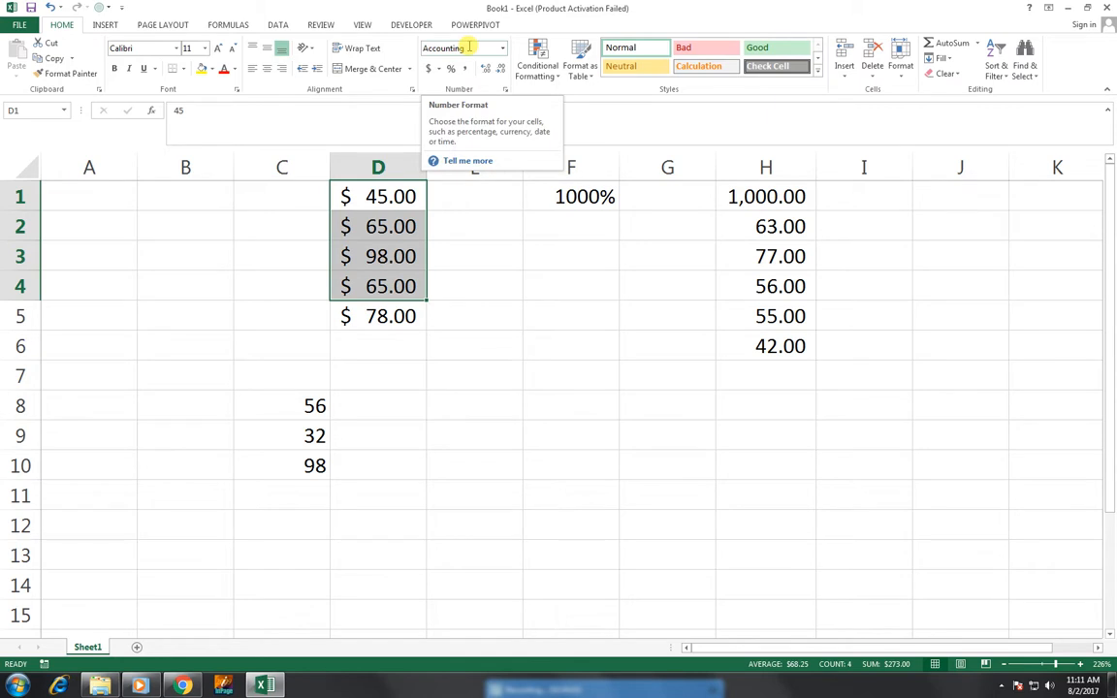
pyautogui.click(576, 197)
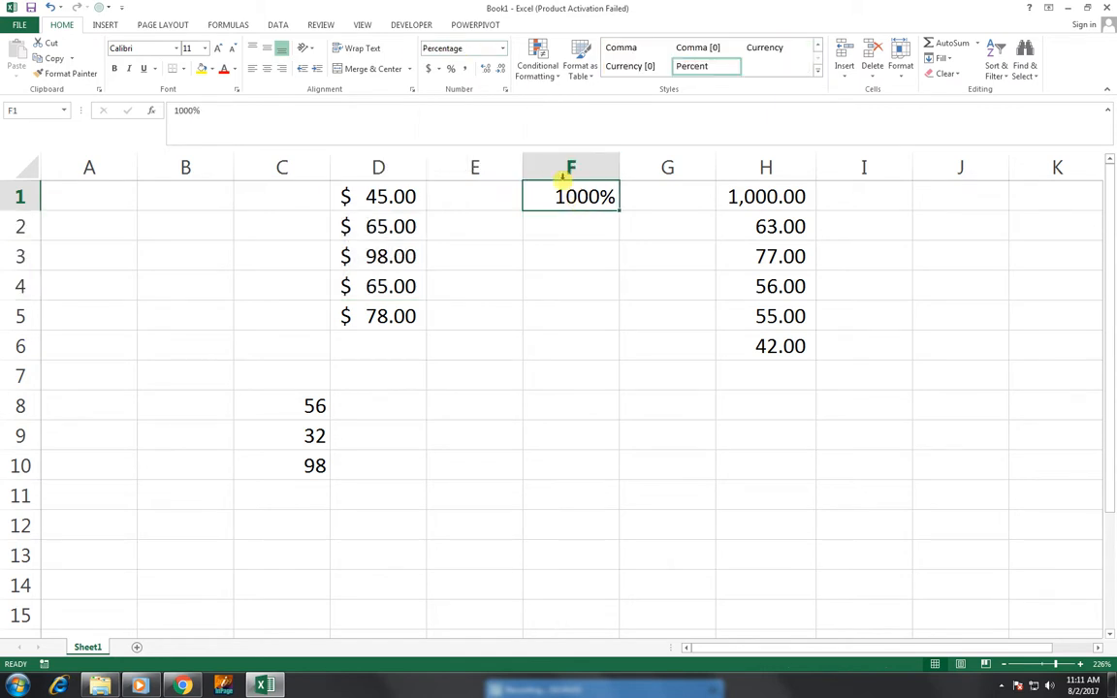
pyautogui.click(768, 196)
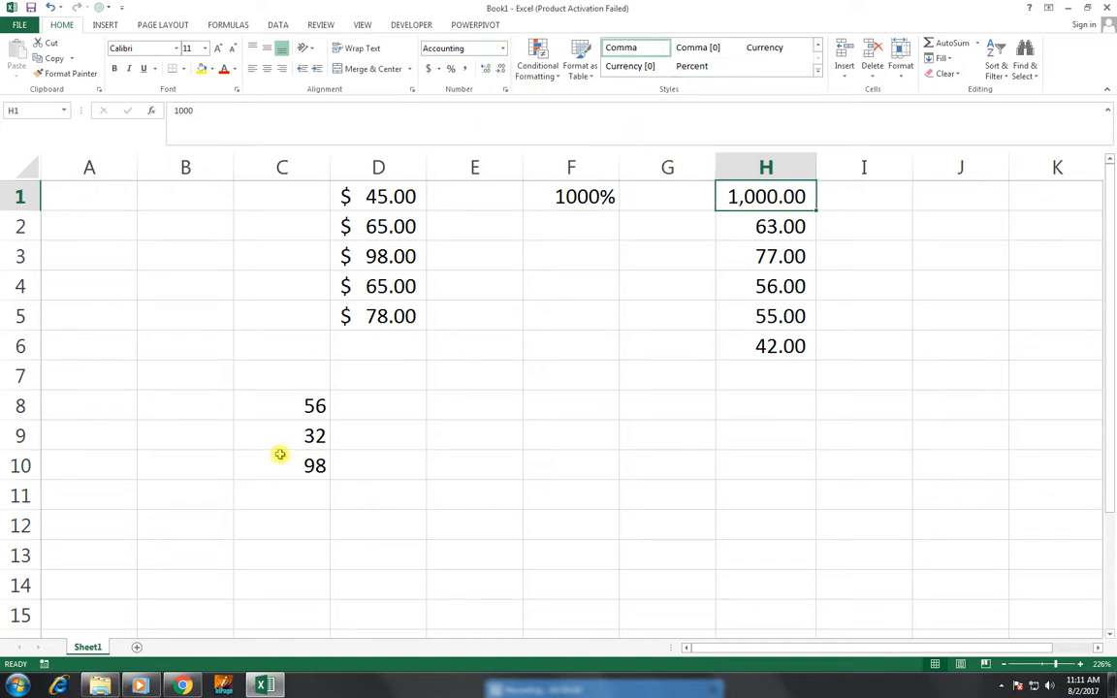
pyautogui.click(276, 407)
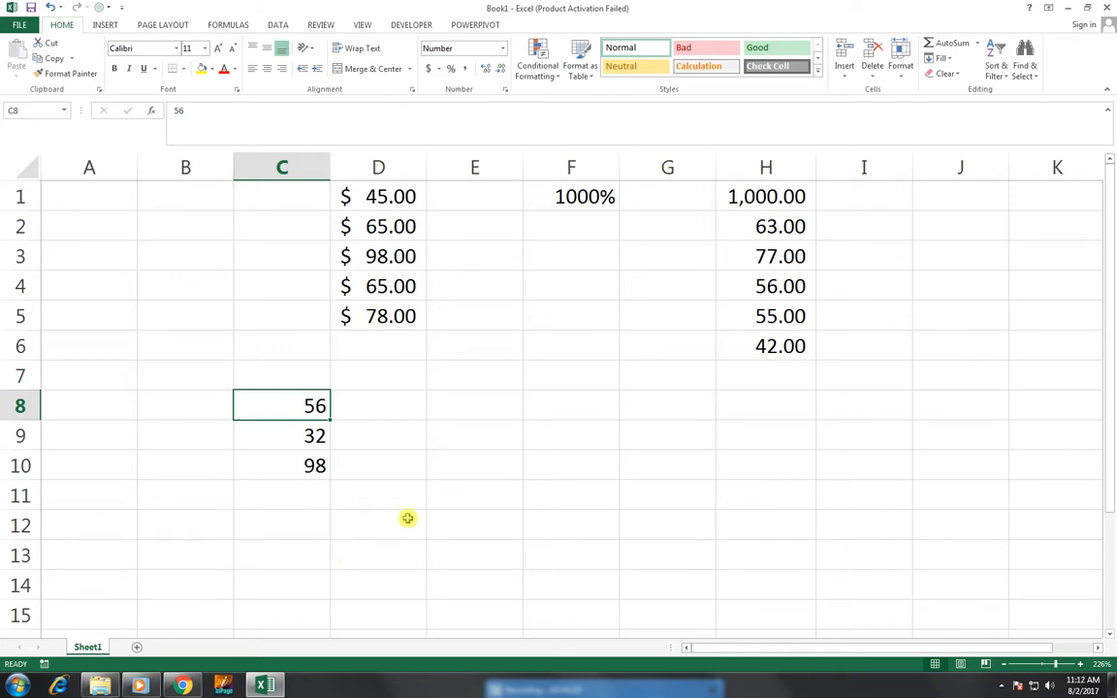
# Enter the start date 8-8-2016 in cell E9.
pyautogui.click(486, 440)
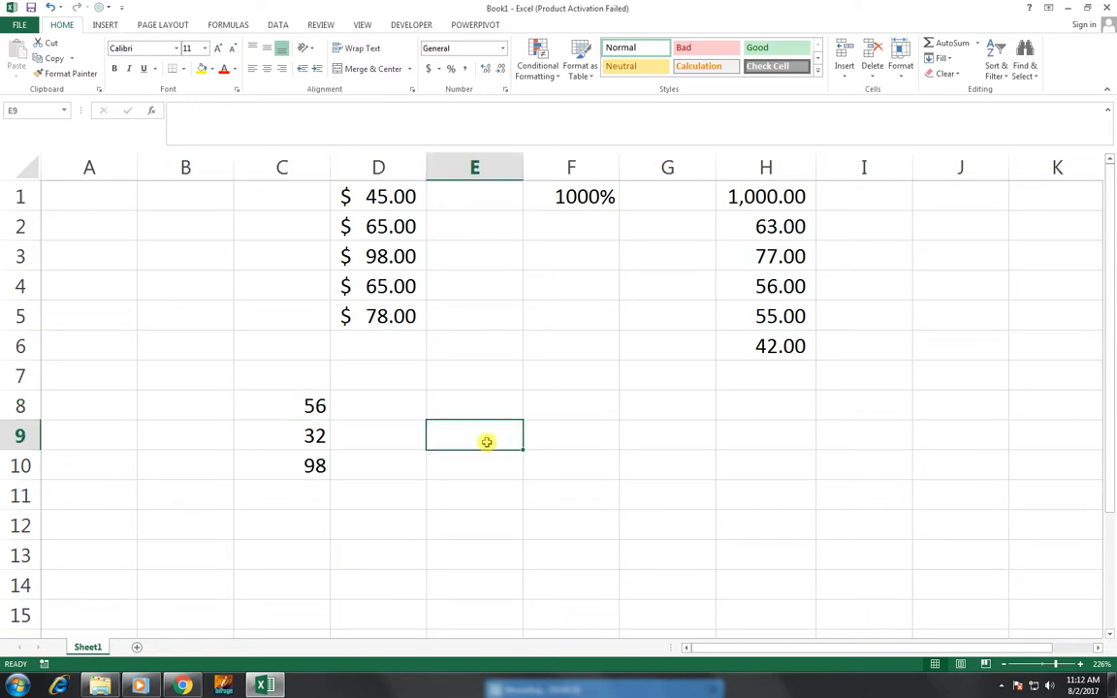
pyautogui.write('8')
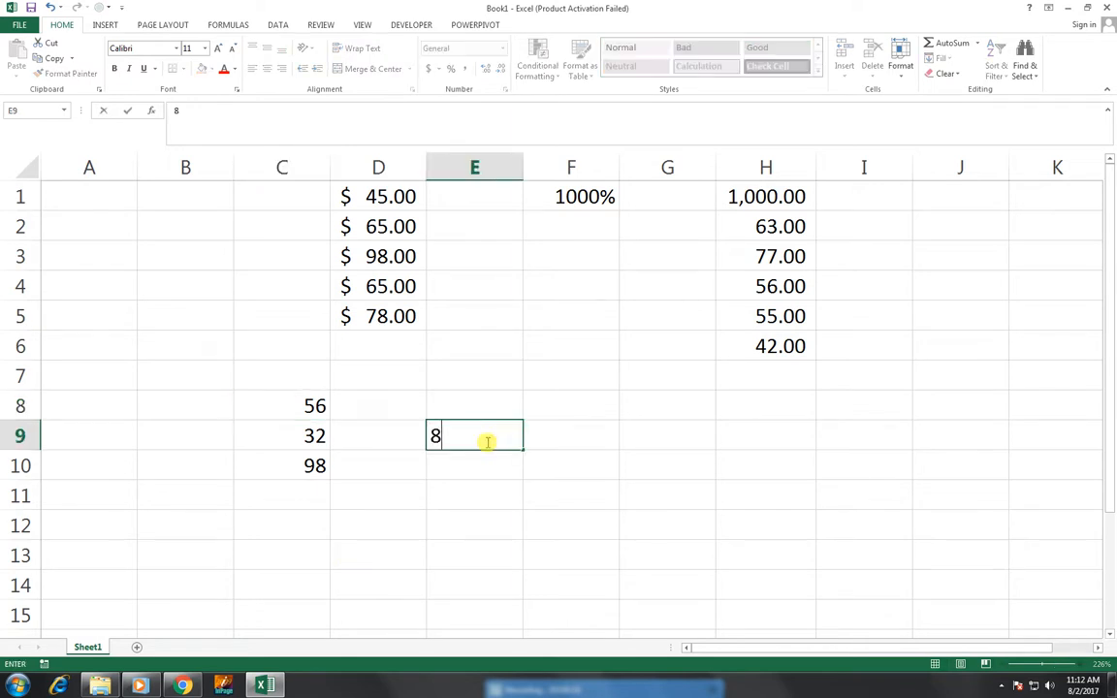
pyautogui.write('-8-201')
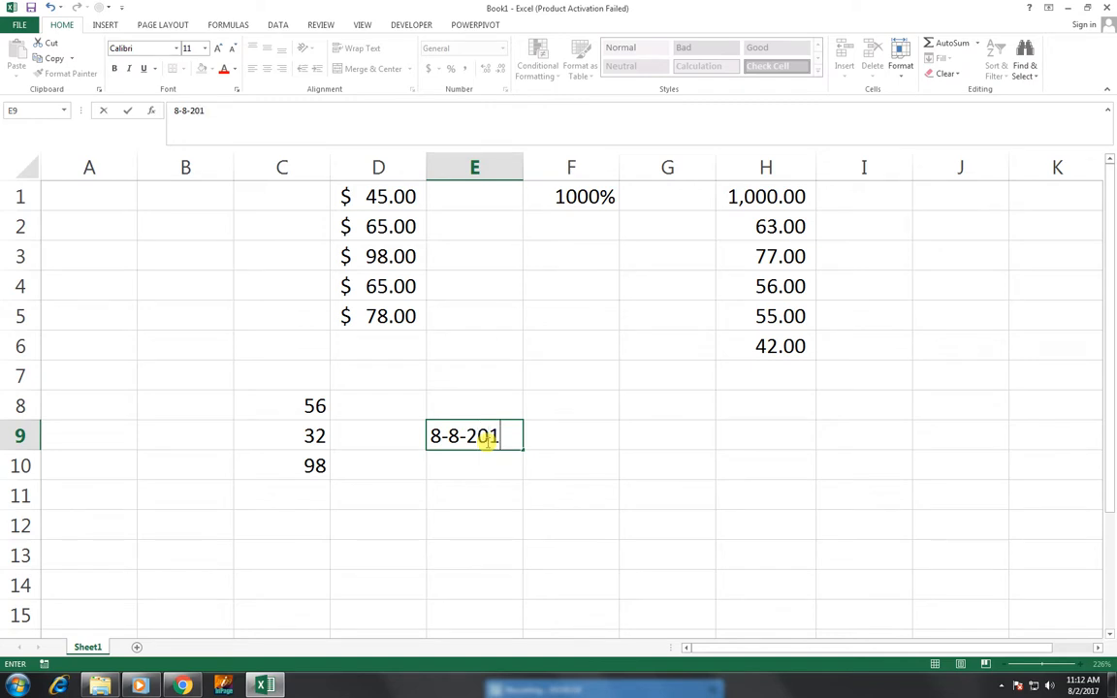
pyautogui.write('6')
pyautogui.press('Return')
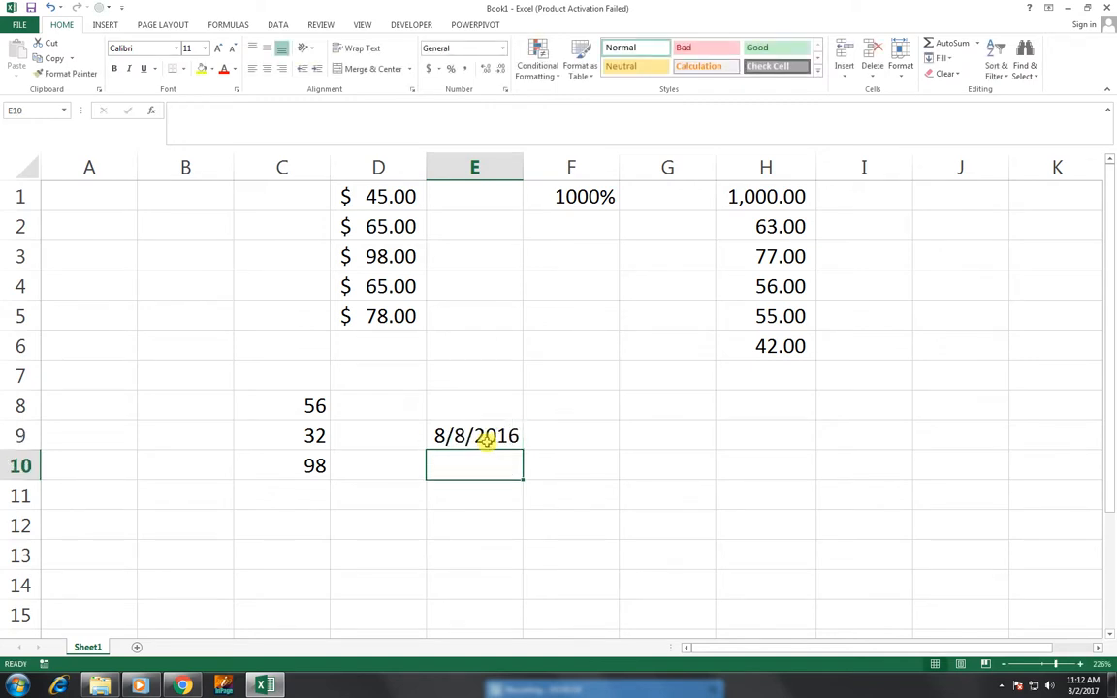
pyautogui.press('Right')
pyautogui.click(480, 438)
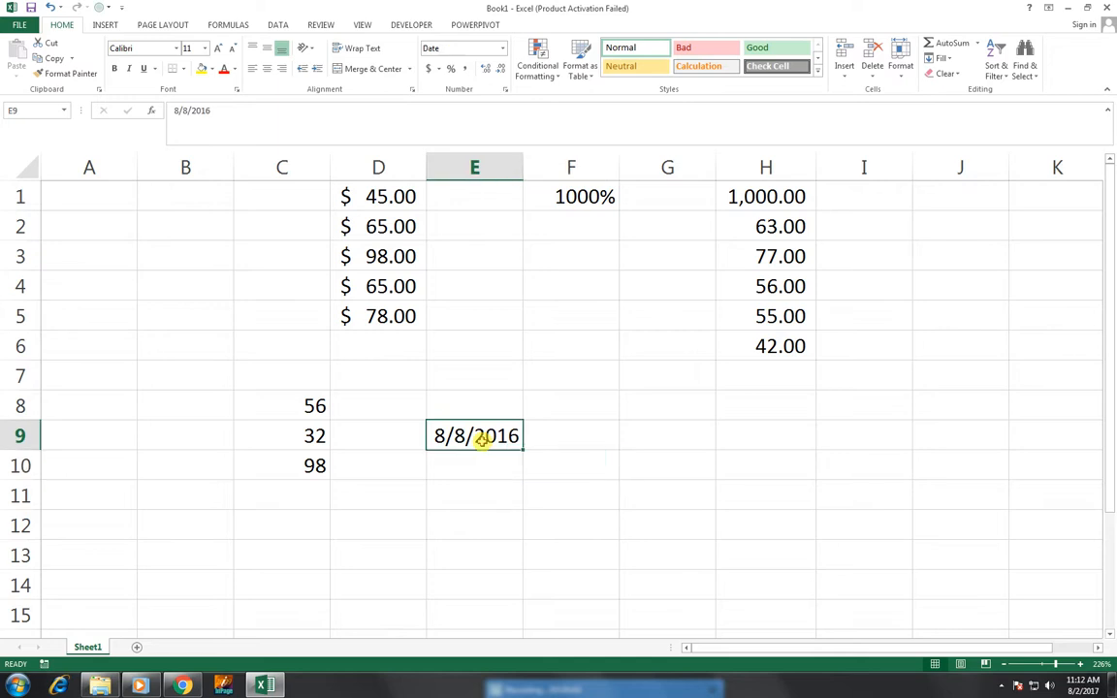
# Enter 4 as the number of months in F9.
pyautogui.click(559, 439)
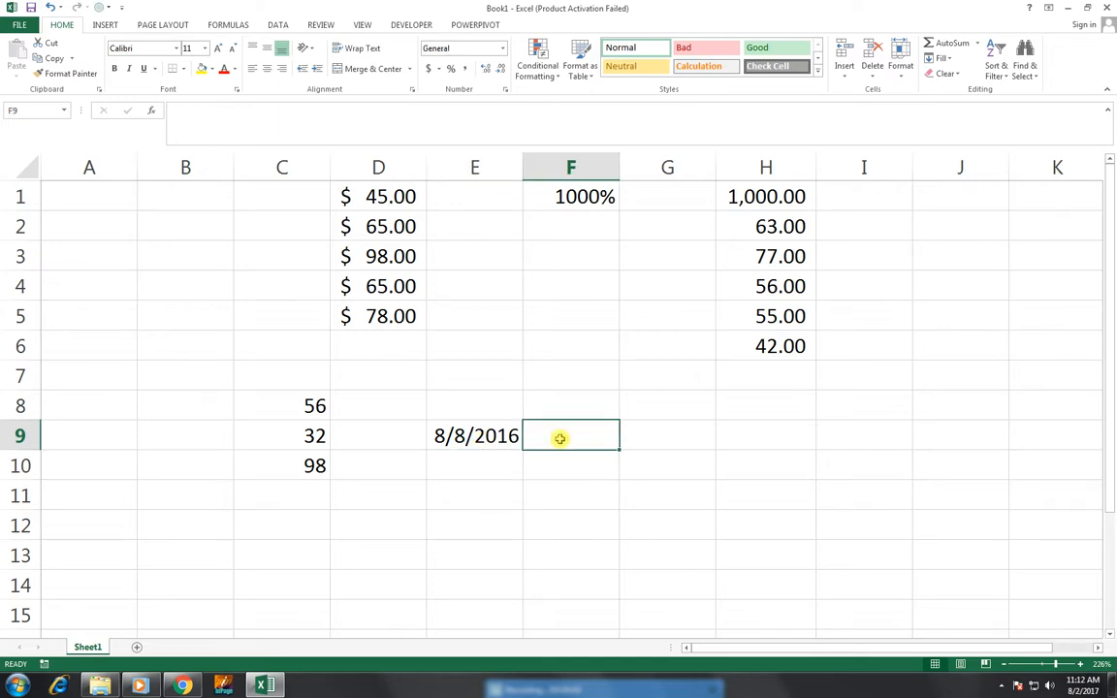
pyautogui.write('4')
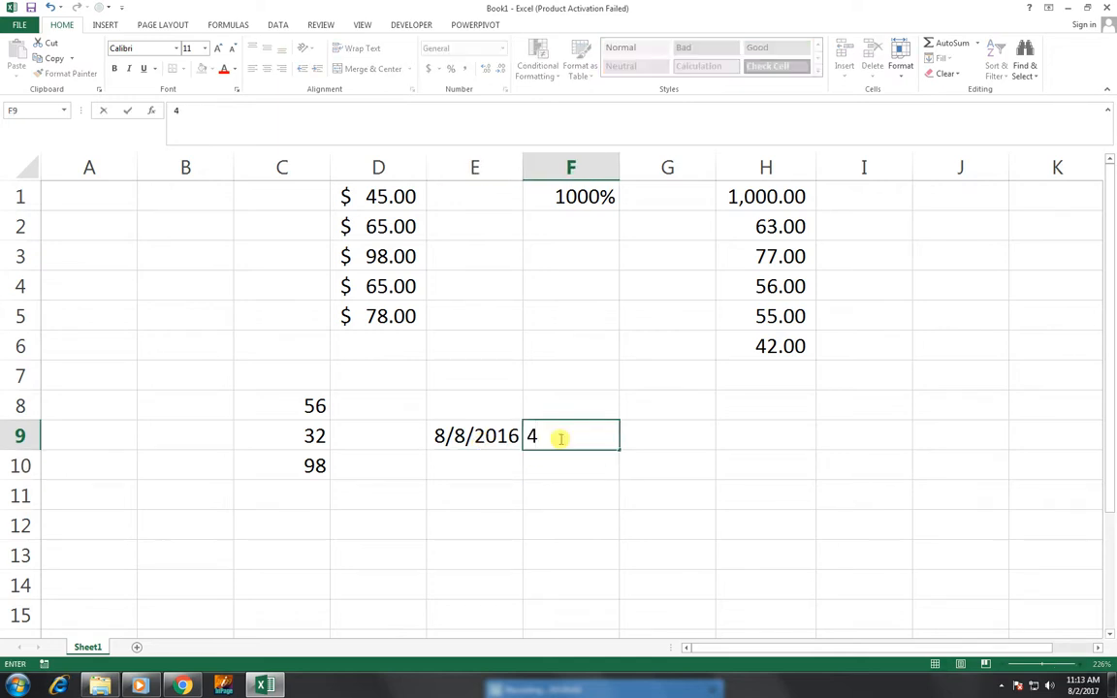
pyautogui.press('Return')
pyautogui.press('Down')
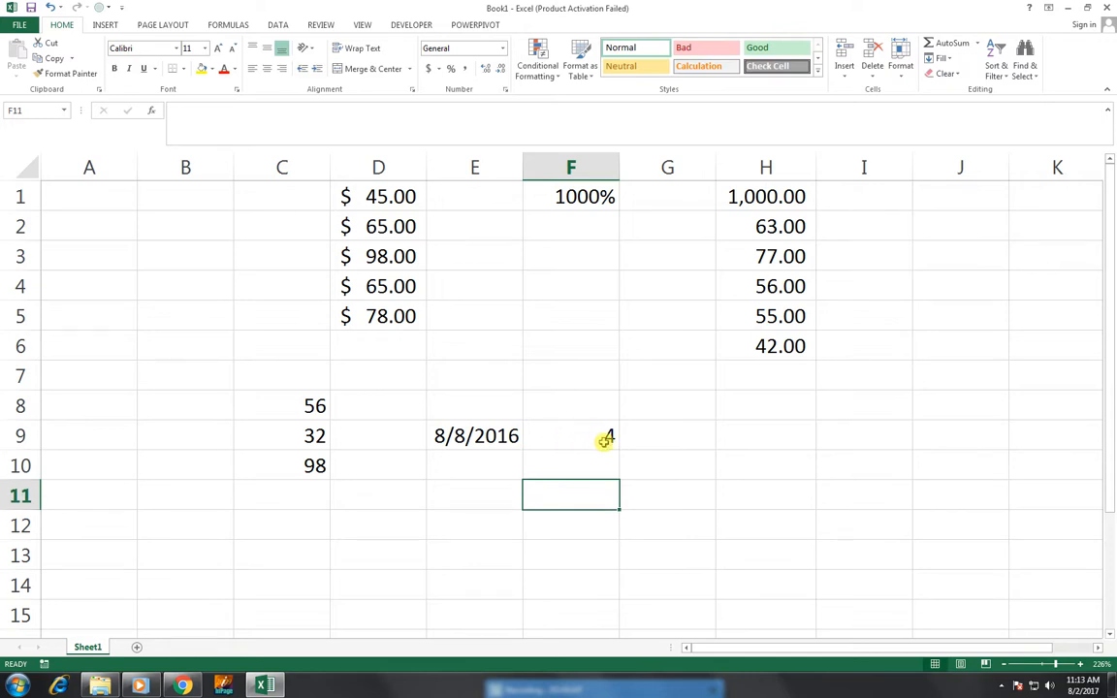
pyautogui.click(636, 436)
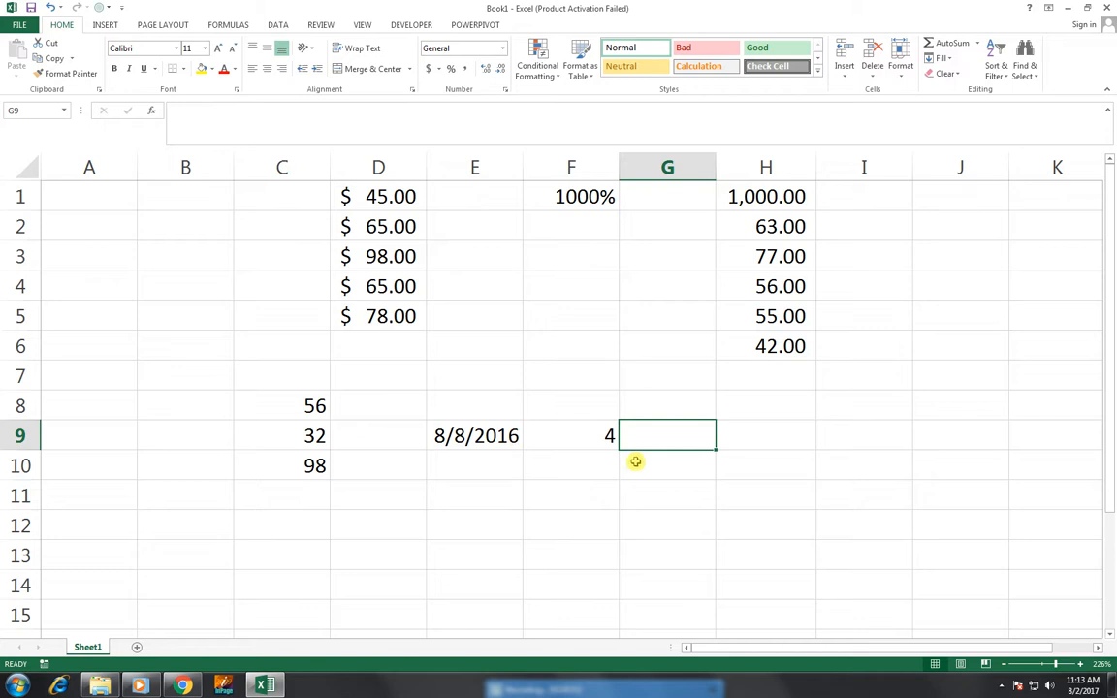
# Enter an EDATE formula in G9 using E9's date and F9's 4 months, giving 42712.
pyautogui.press('Left')
pyautogui.press('Left')
pyautogui.press('Right')
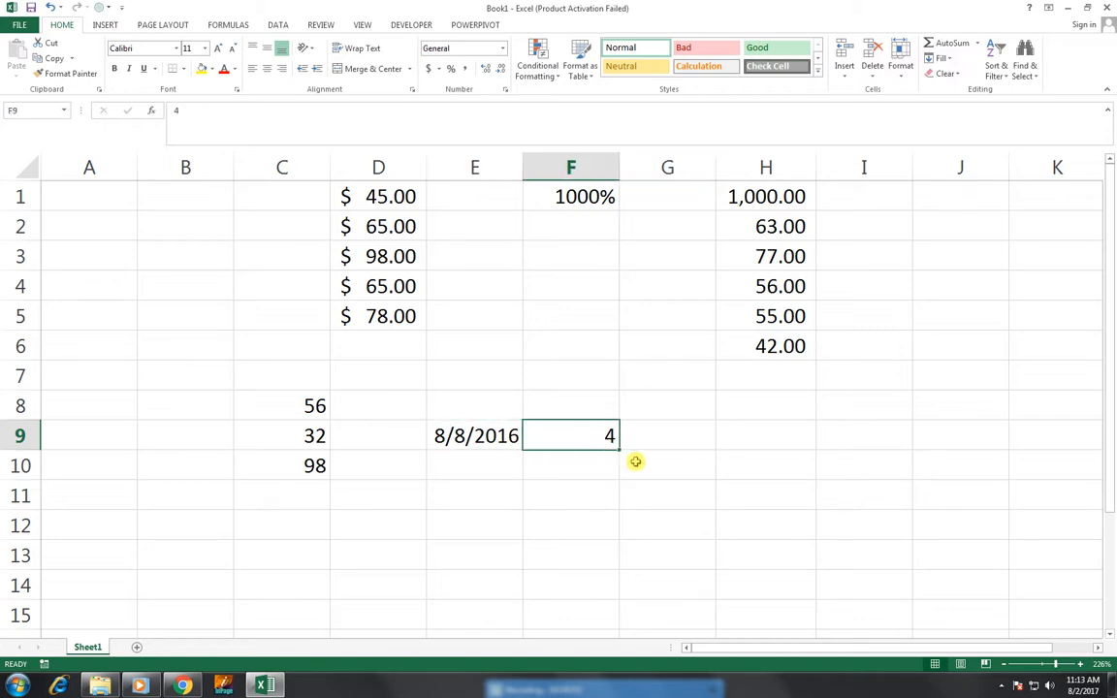
pyautogui.press('Right')
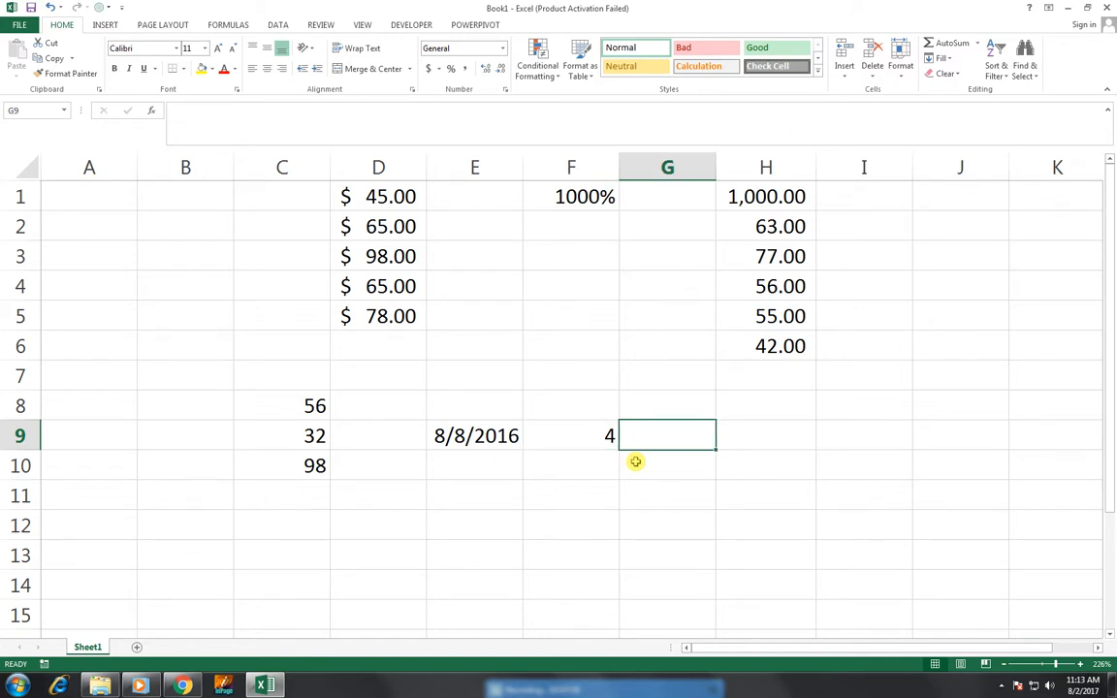
pyautogui.write('=ed')
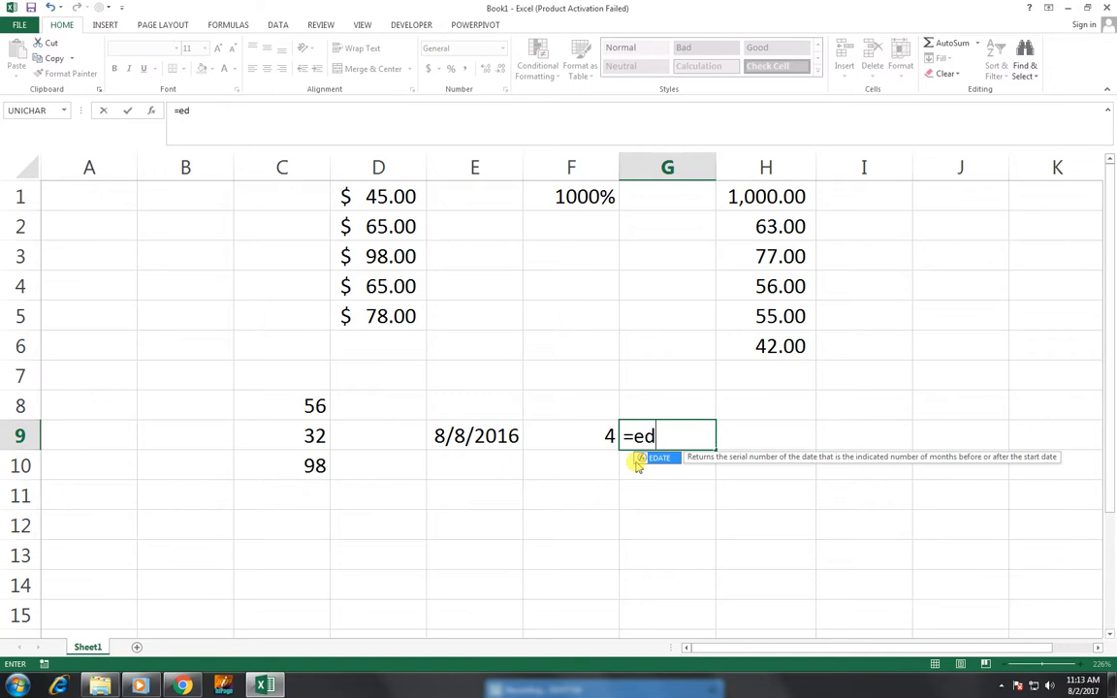
pyautogui.write('a')
pyautogui.press('Tab')
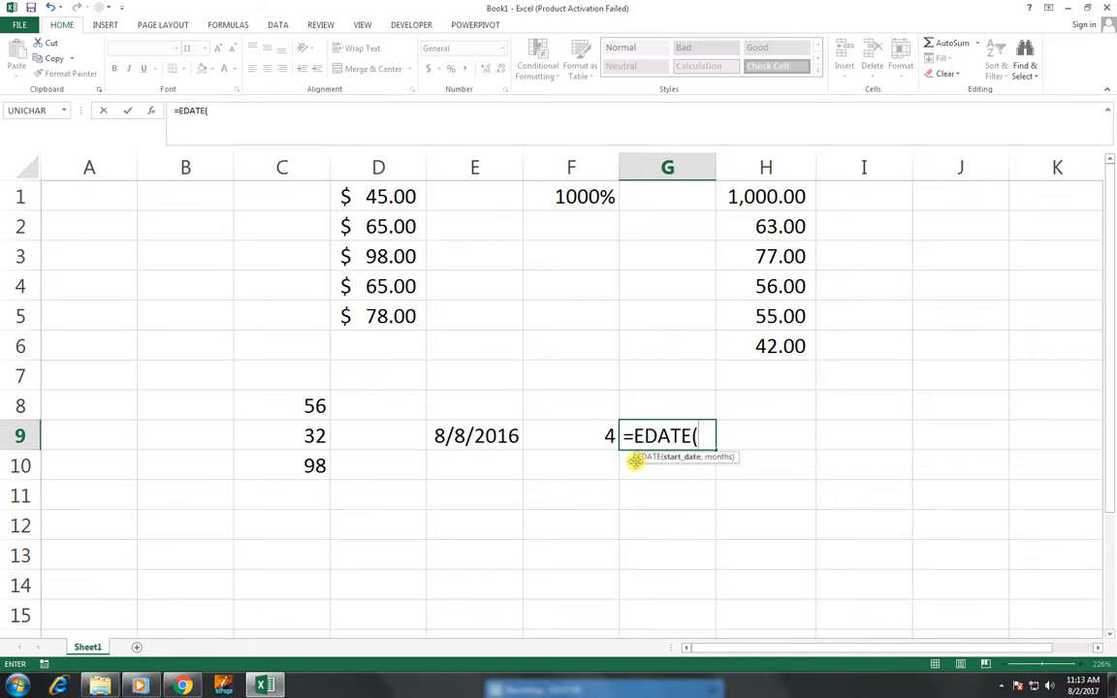
pyautogui.press('Left')
pyautogui.press('Left')
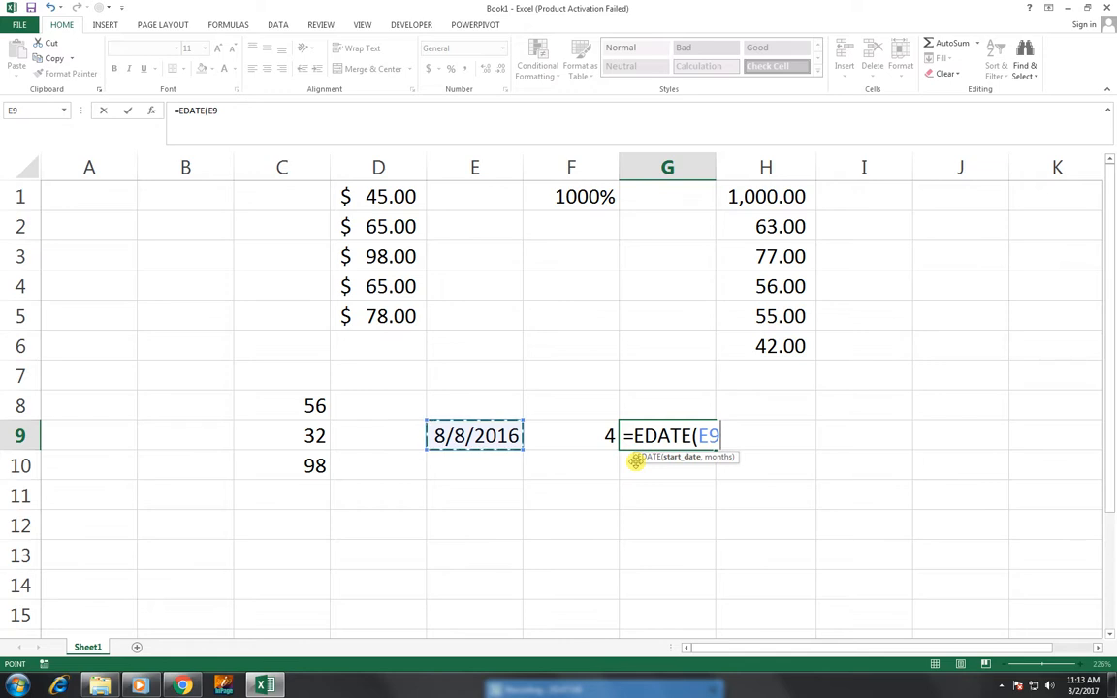
pyautogui.write(',')
pyautogui.press('Left')
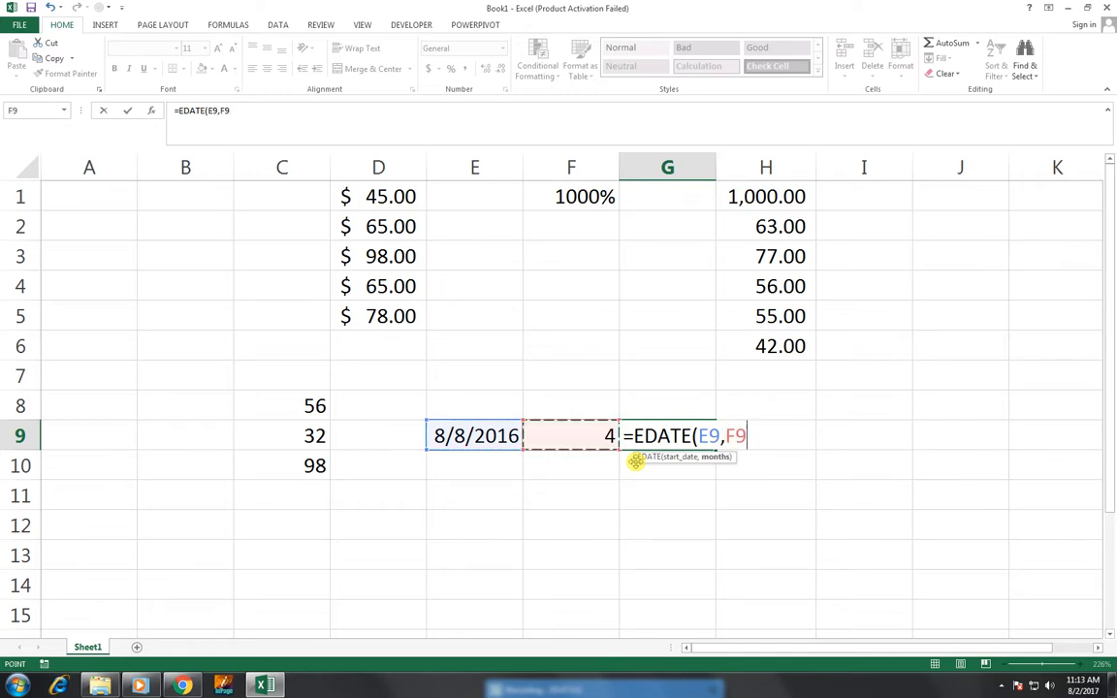
pyautogui.write(')')
pyautogui.press('Return')
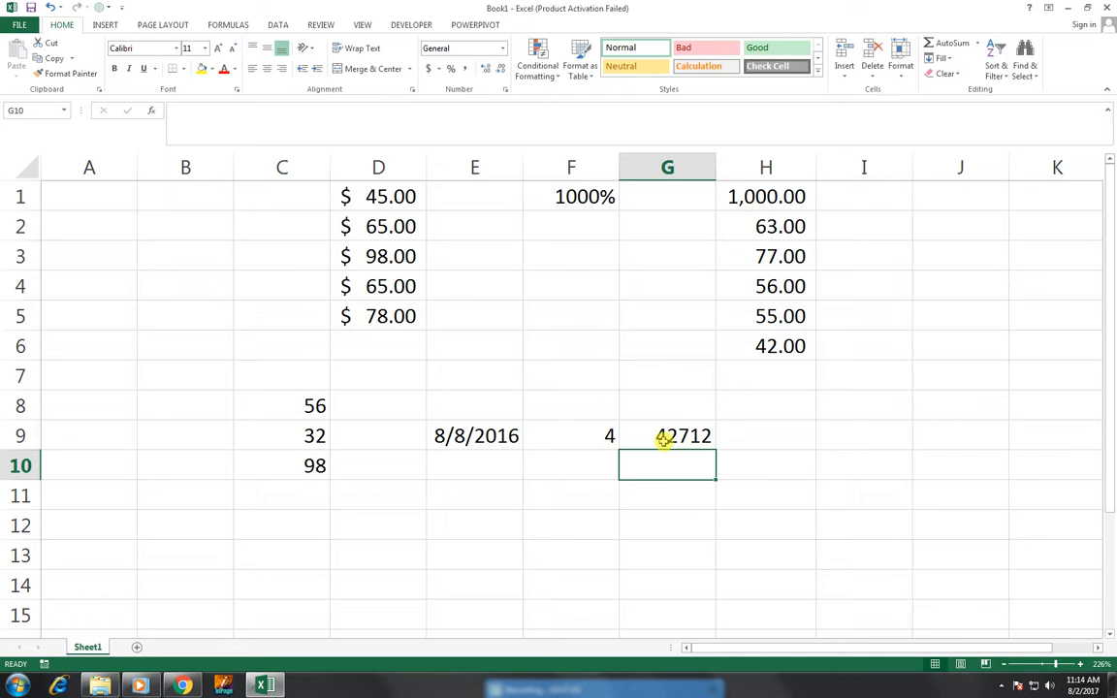
# Format G9 as Long Date, after trying Short Date and General, showing Thursday, December 08, 2016.
pyautogui.click(665, 438)
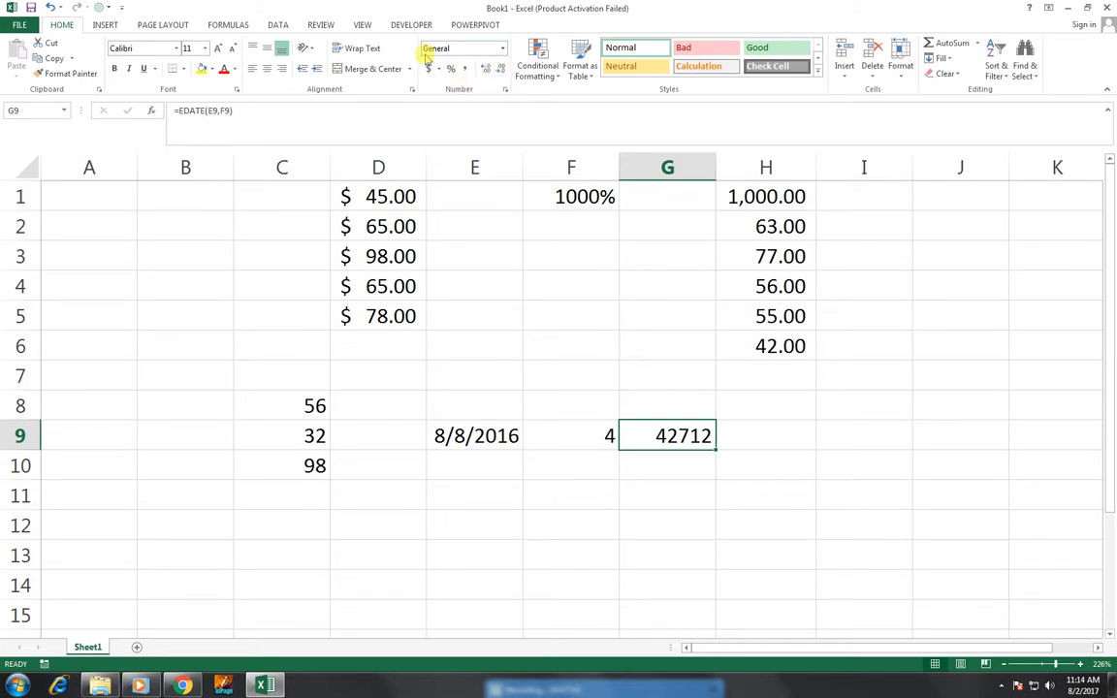
pyautogui.click(503, 50)
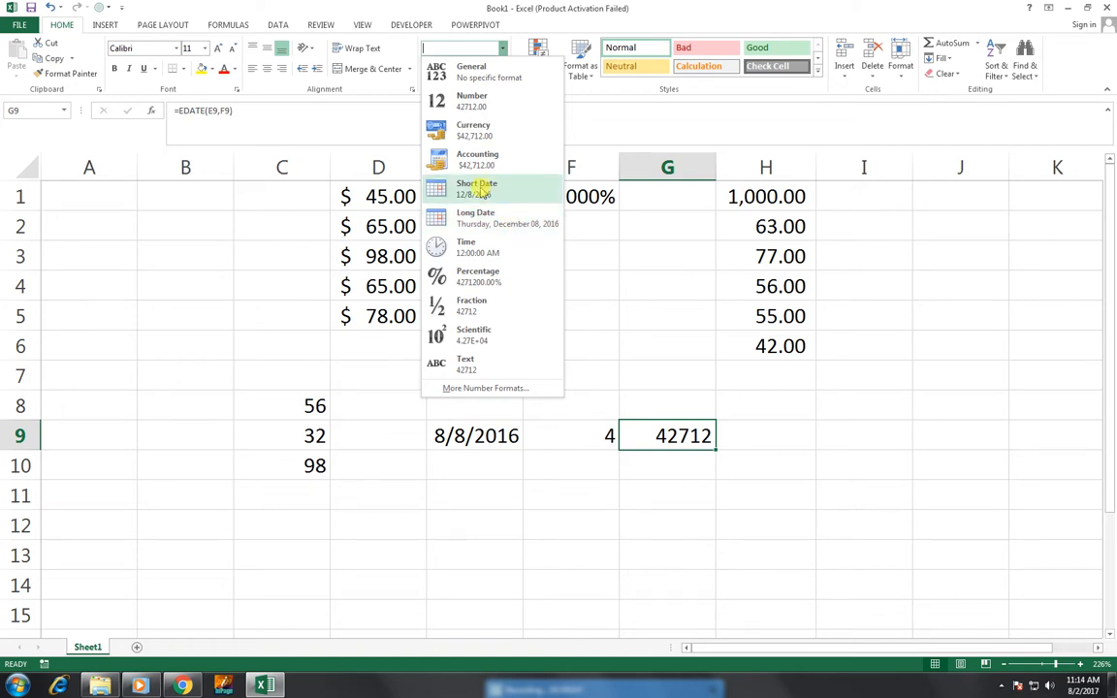
pyautogui.click(498, 213)
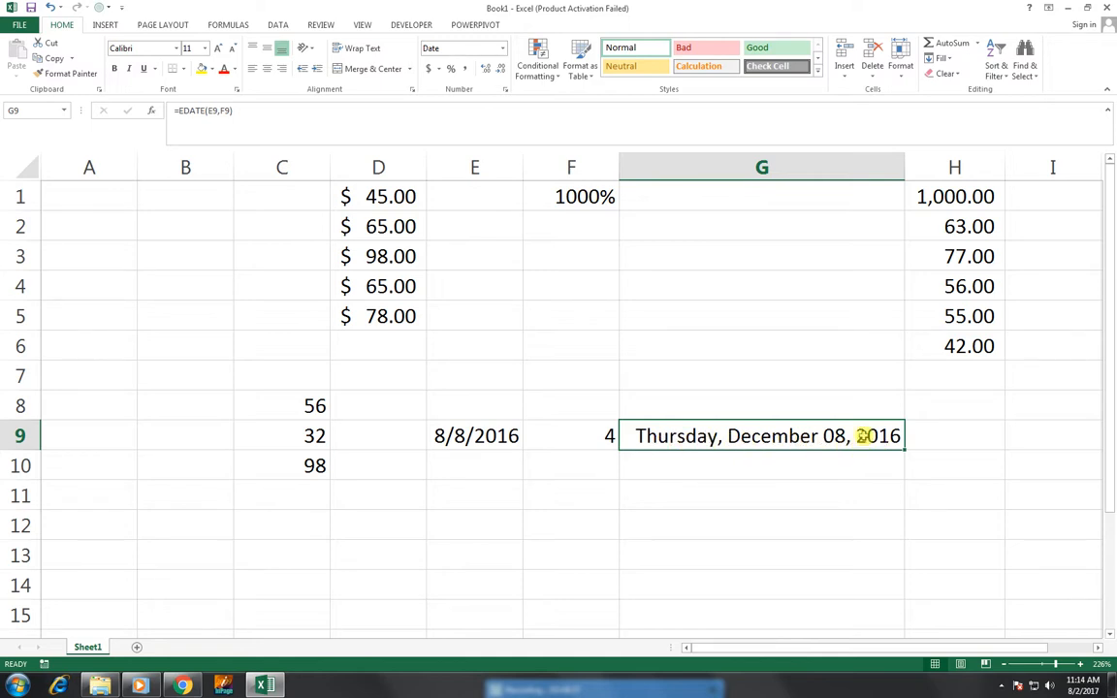
pyautogui.click(502, 47)
pyautogui.click(519, 198)
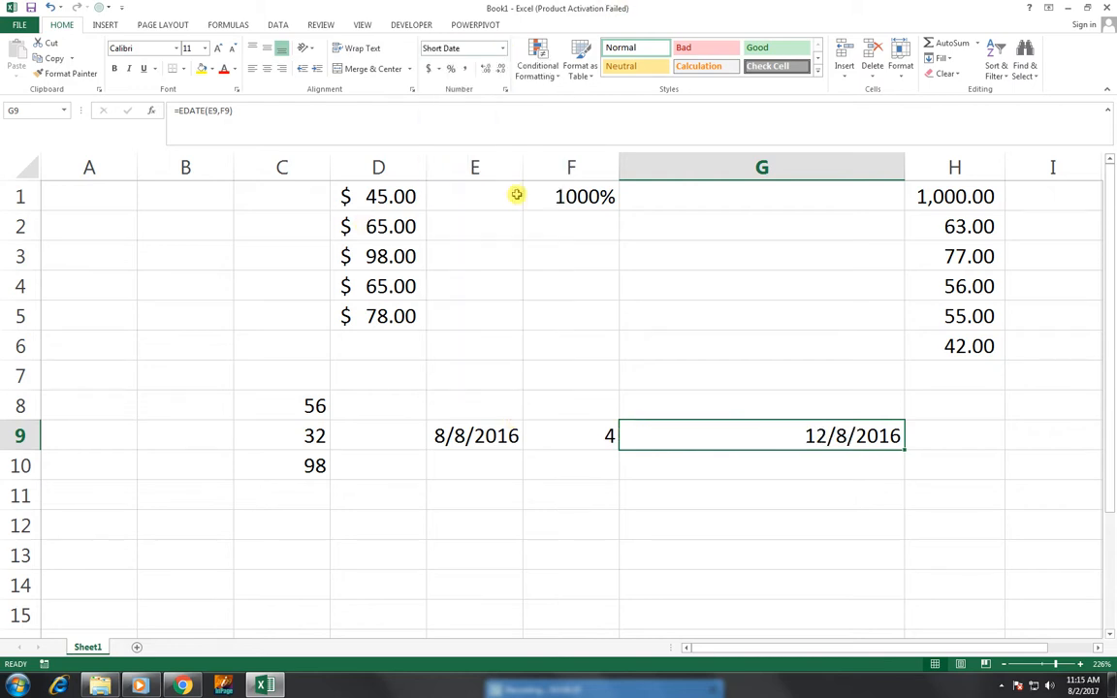
pyautogui.click(502, 49)
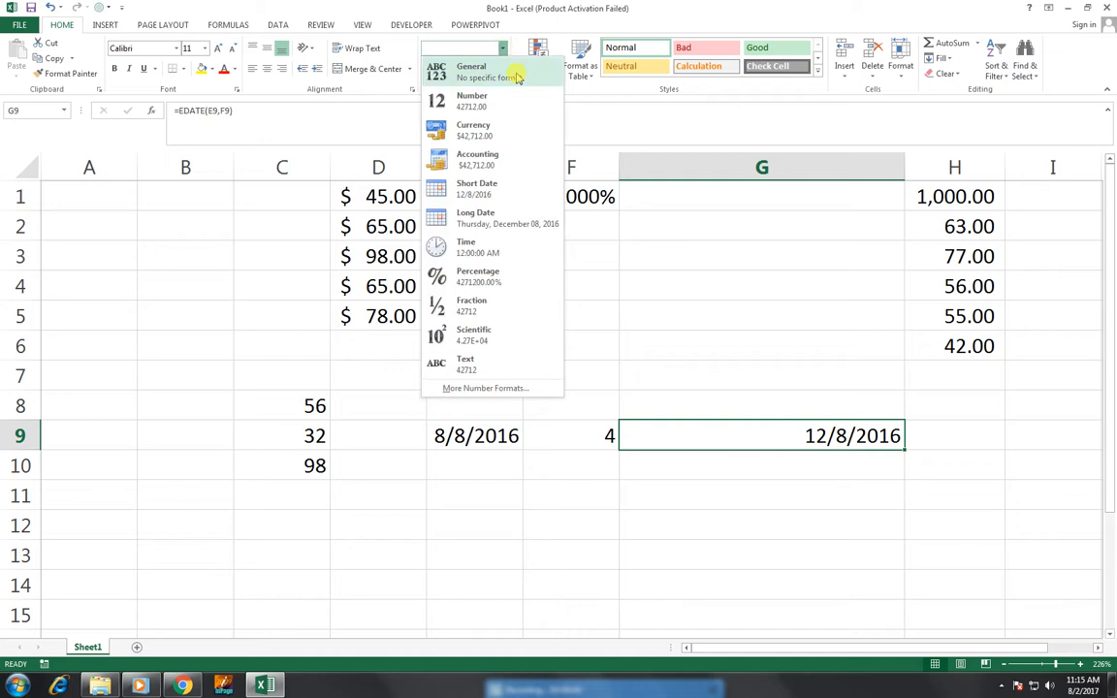
pyautogui.click(517, 76)
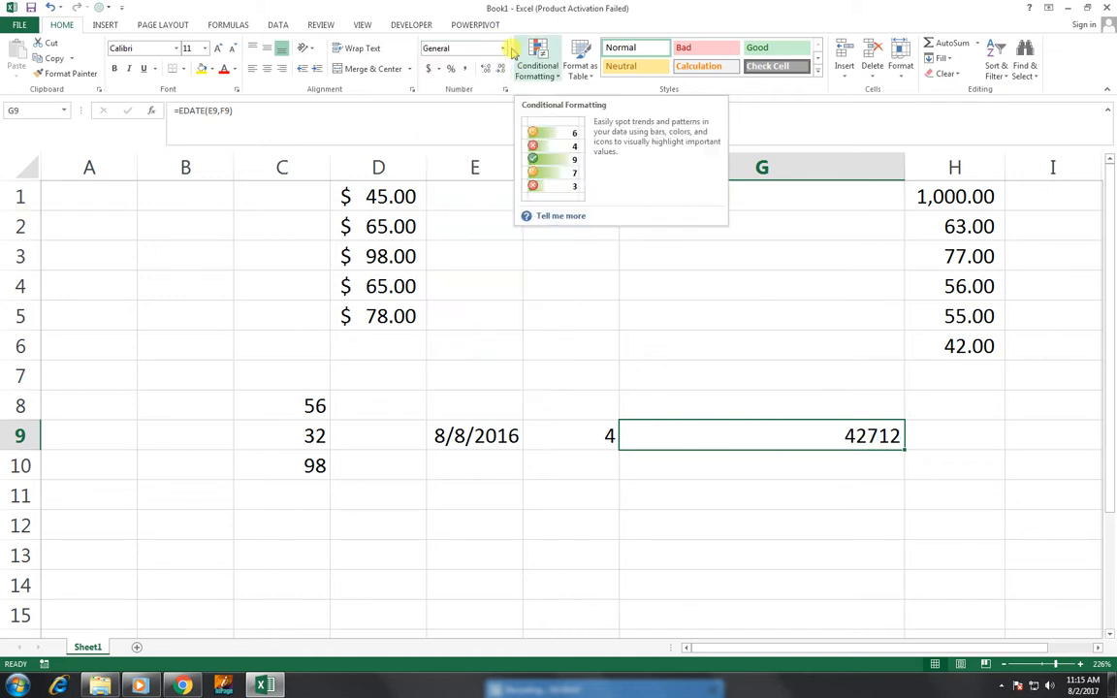
pyautogui.click(502, 49)
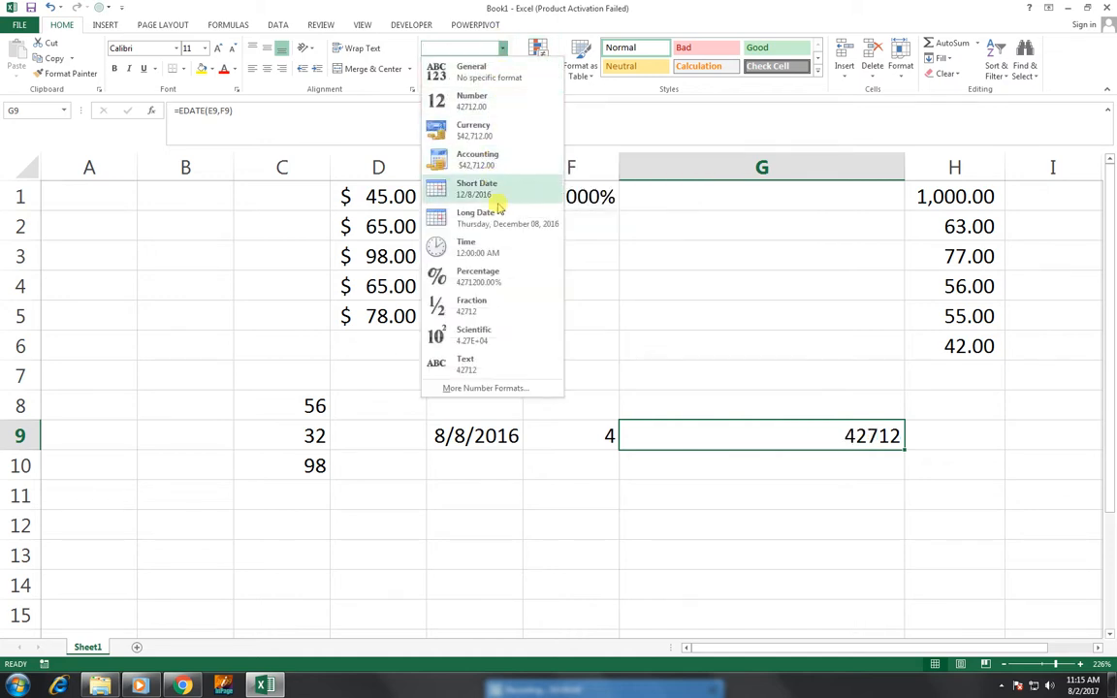
pyautogui.click(513, 223)
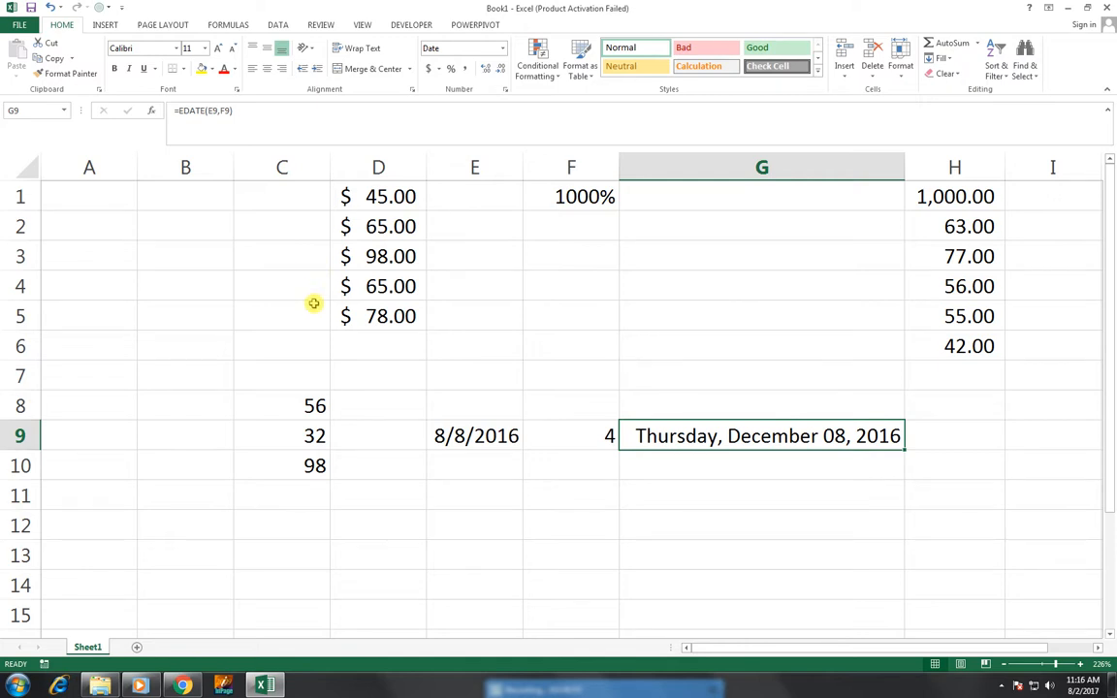
pyautogui.press('Left')
pyautogui.press('Left')
pyautogui.press('Left')
pyautogui.press('Left')
pyautogui.press('Left')
pyautogui.press('Up')
pyautogui.press('Up')
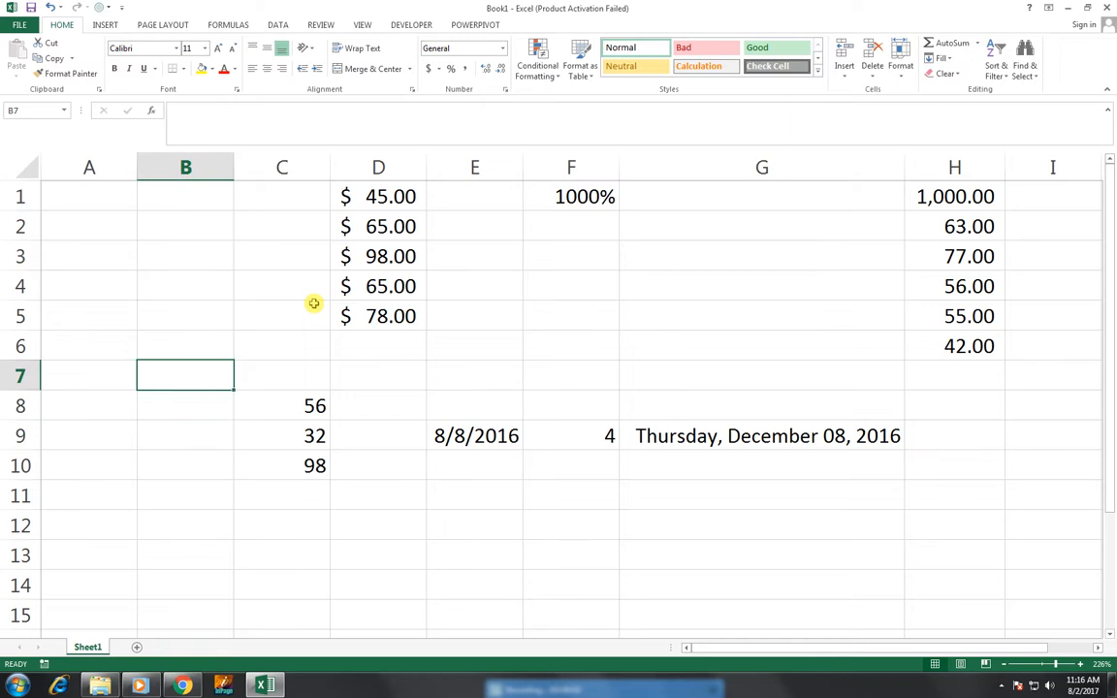
pyautogui.press('Up')
pyautogui.press('Up')
pyautogui.press('Up')
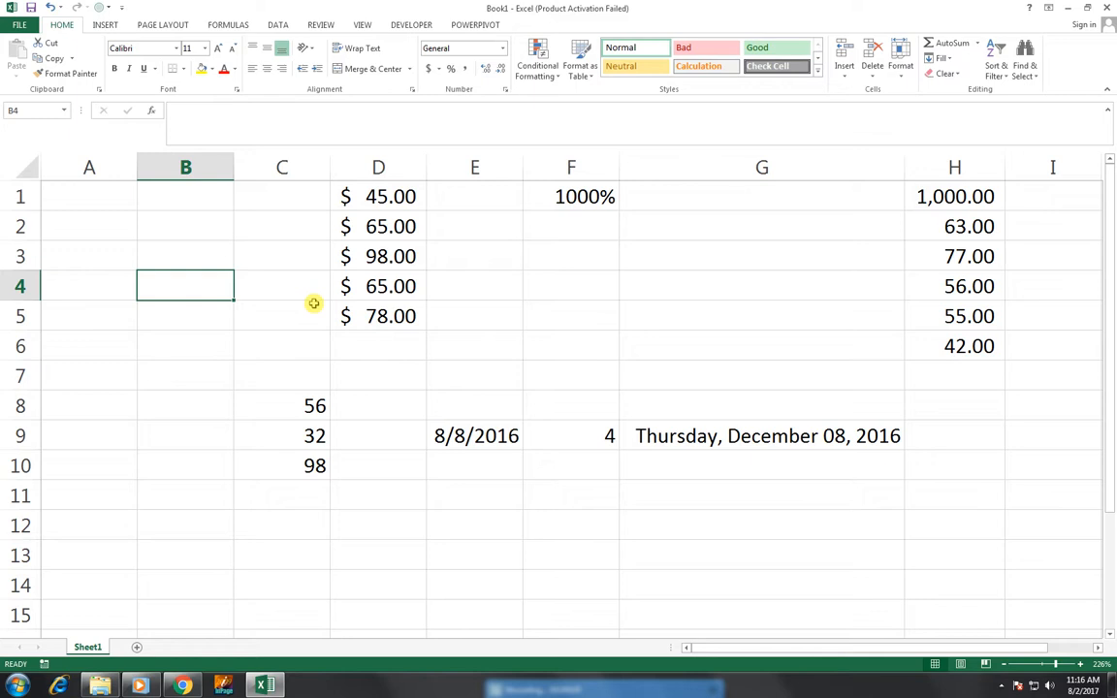
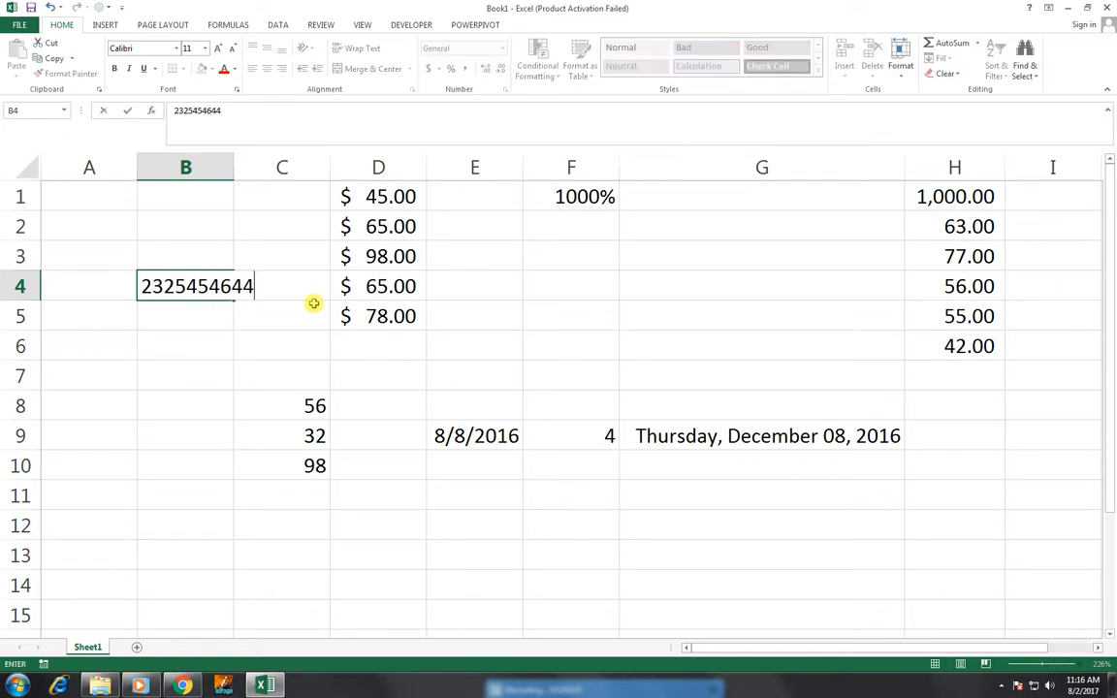
pyautogui.press('Return')
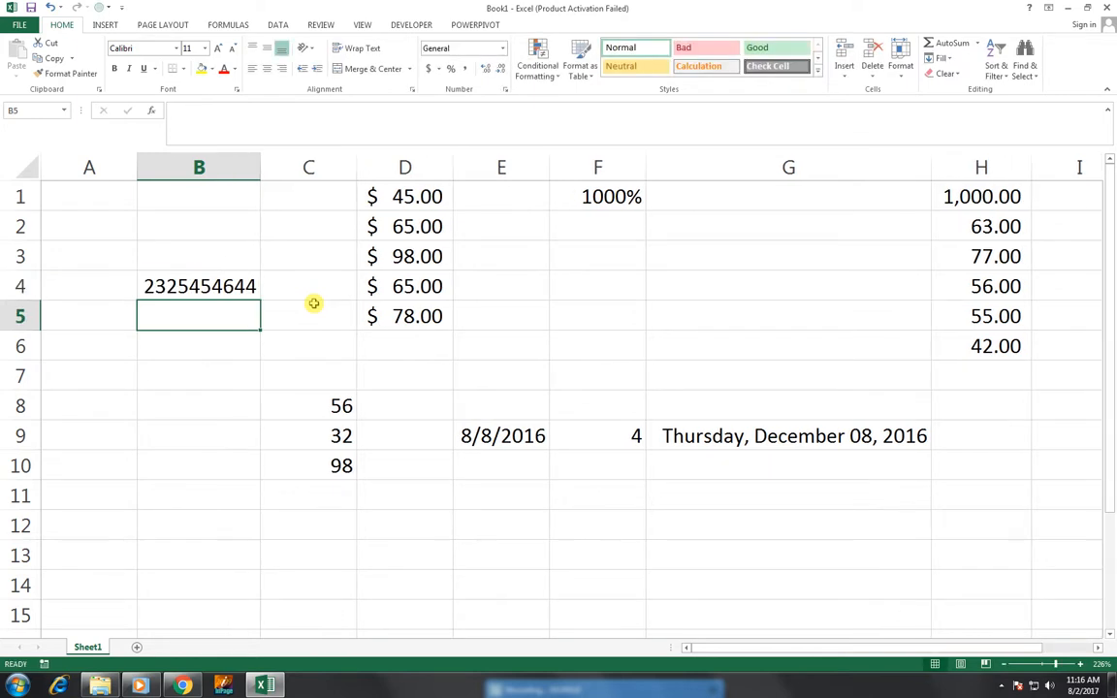
pyautogui.press('Up')
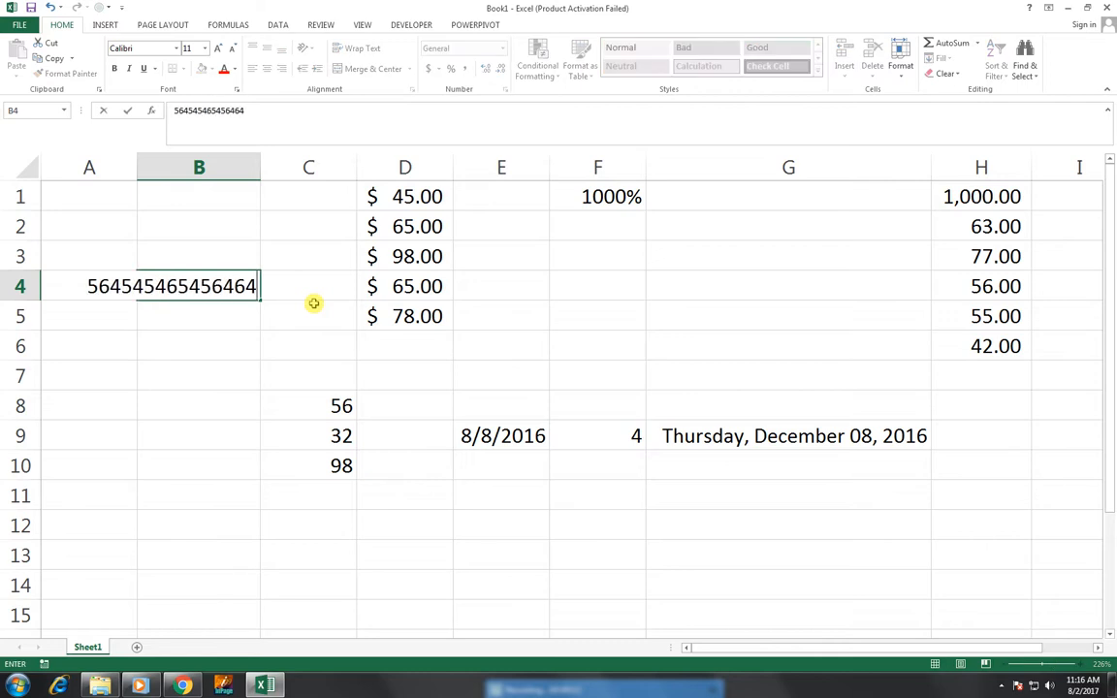
pyautogui.press('Return')
pyautogui.press('Up')
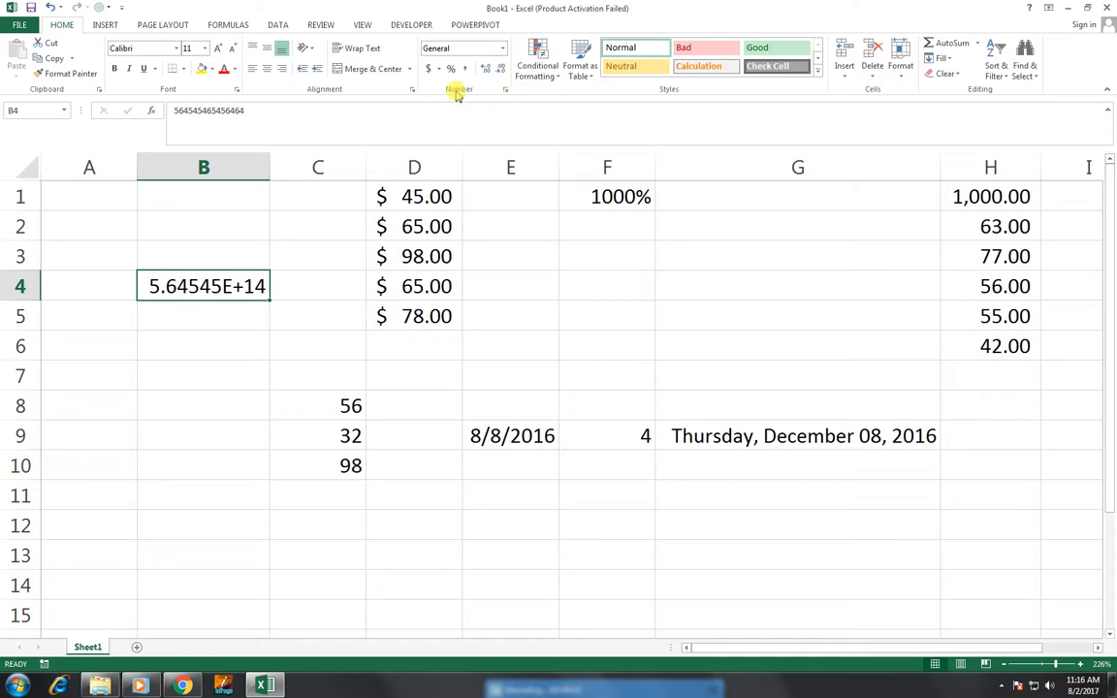
pyautogui.click(503, 48)
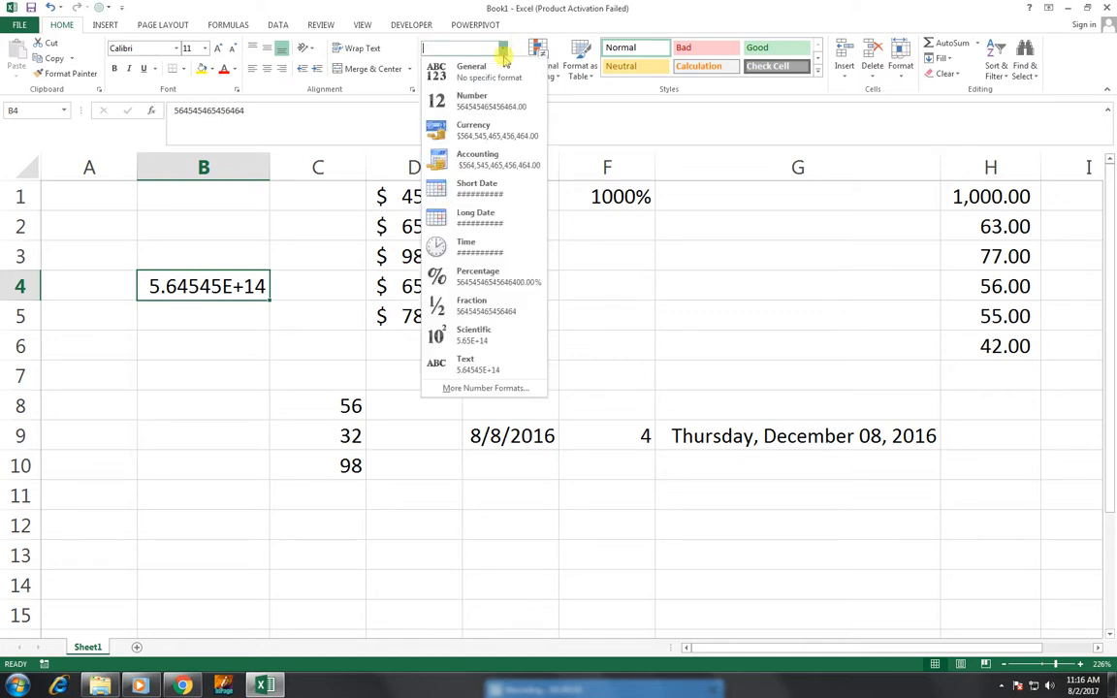
pyautogui.click(526, 389)
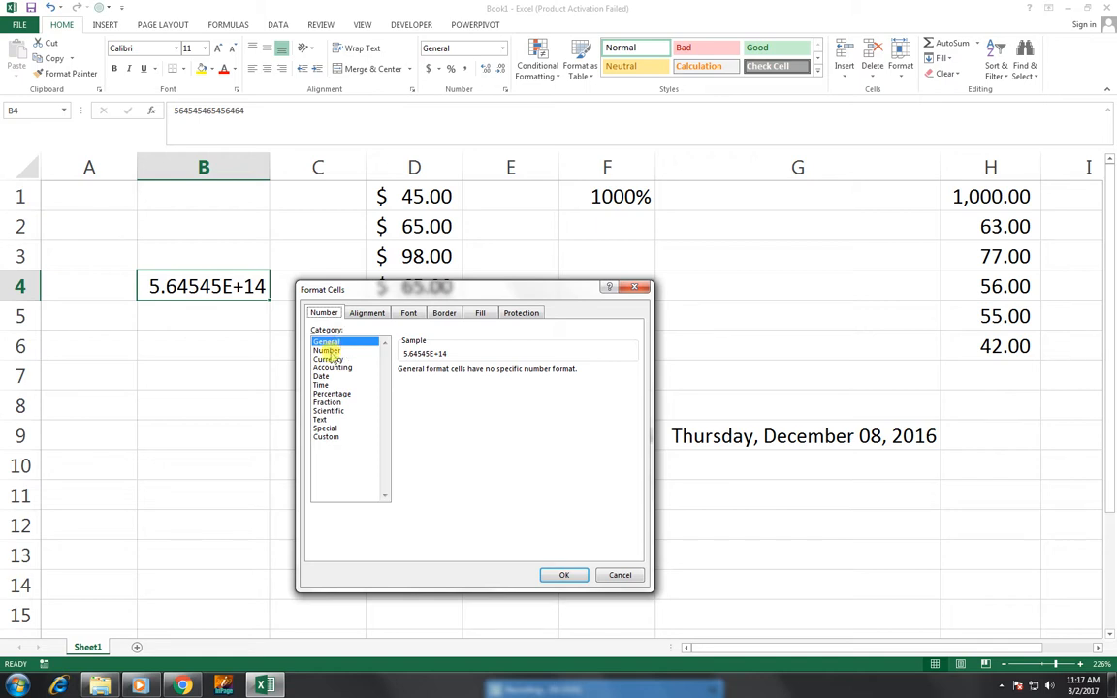
pyautogui.click(324, 438)
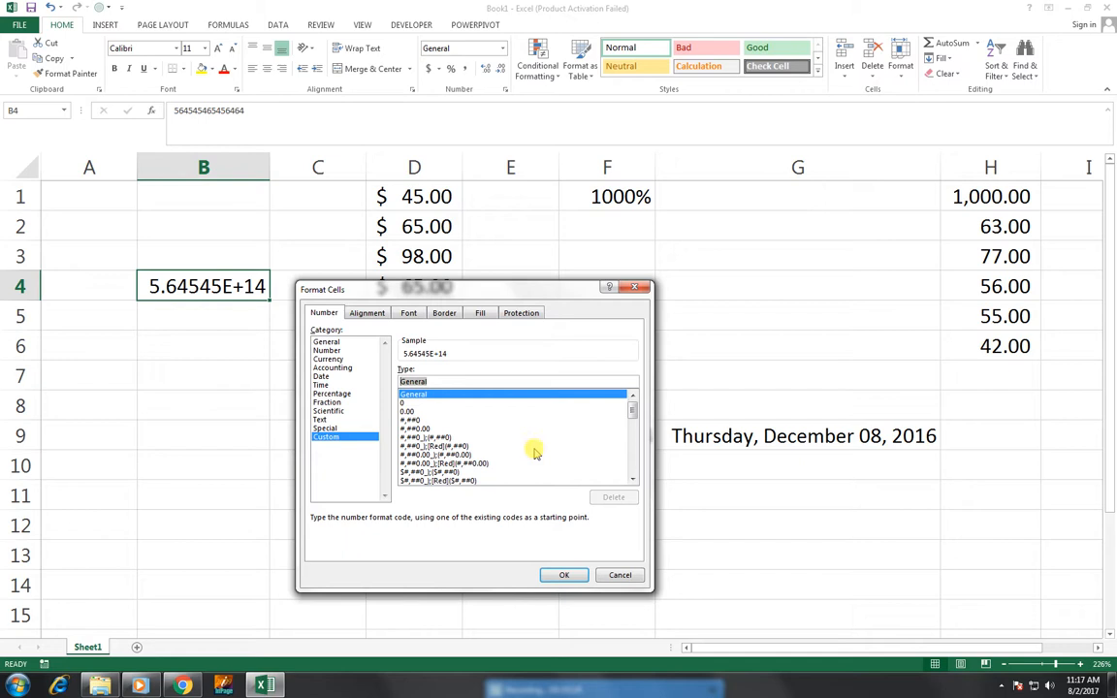
pyautogui.write('#')
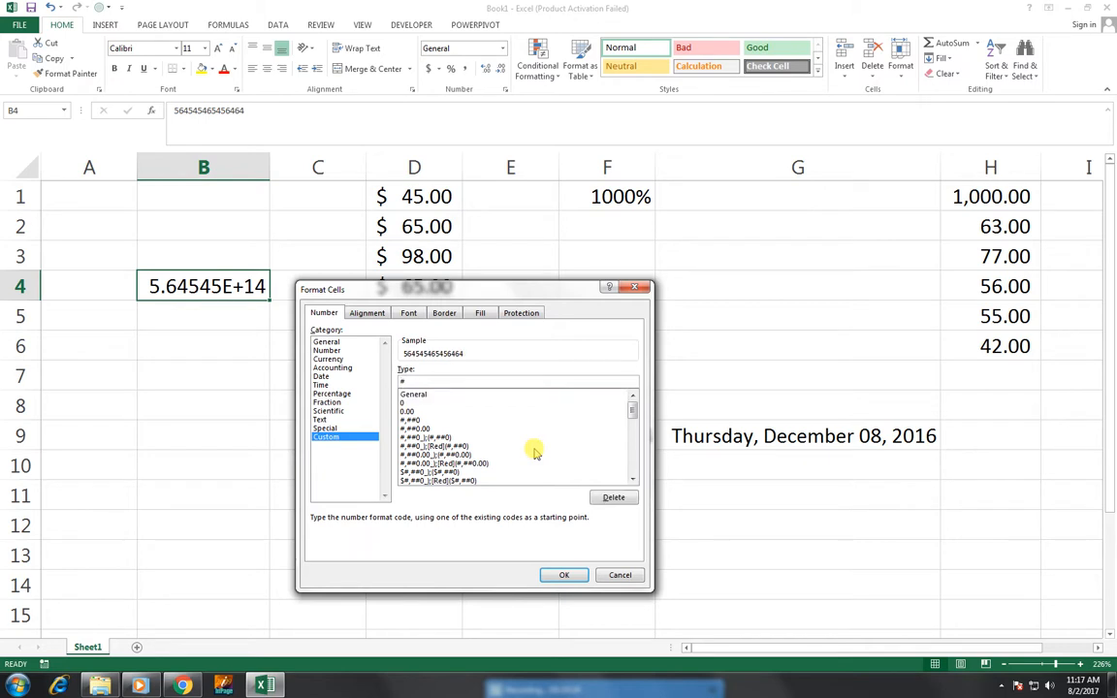
pyautogui.click(564, 575)
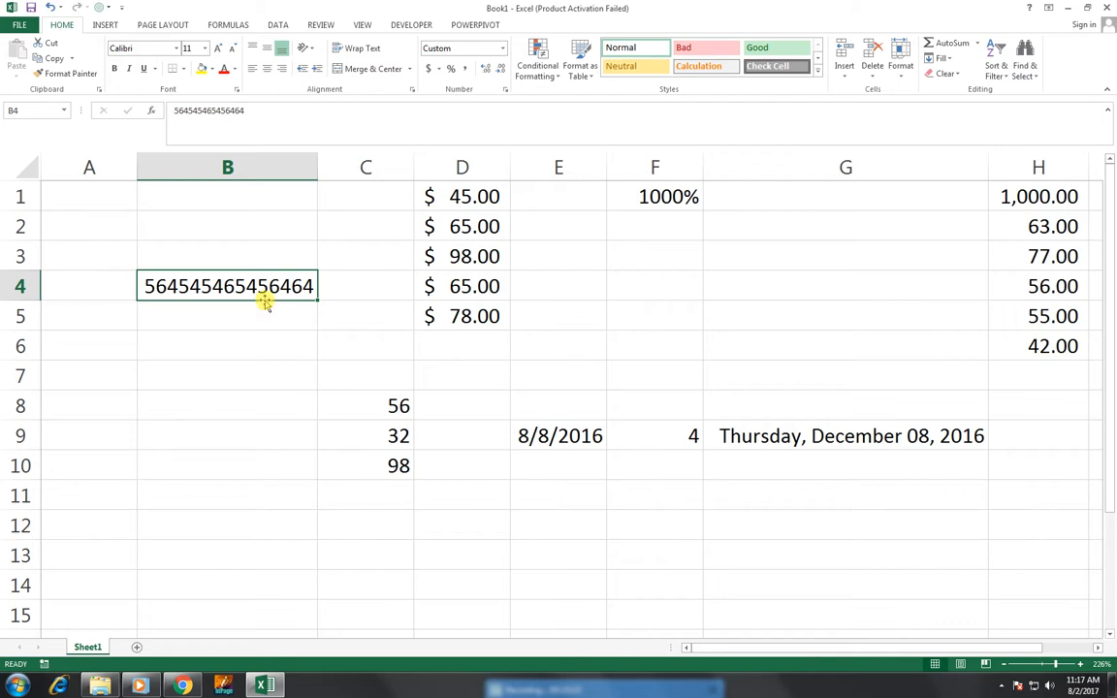
pyautogui.write('2365987')
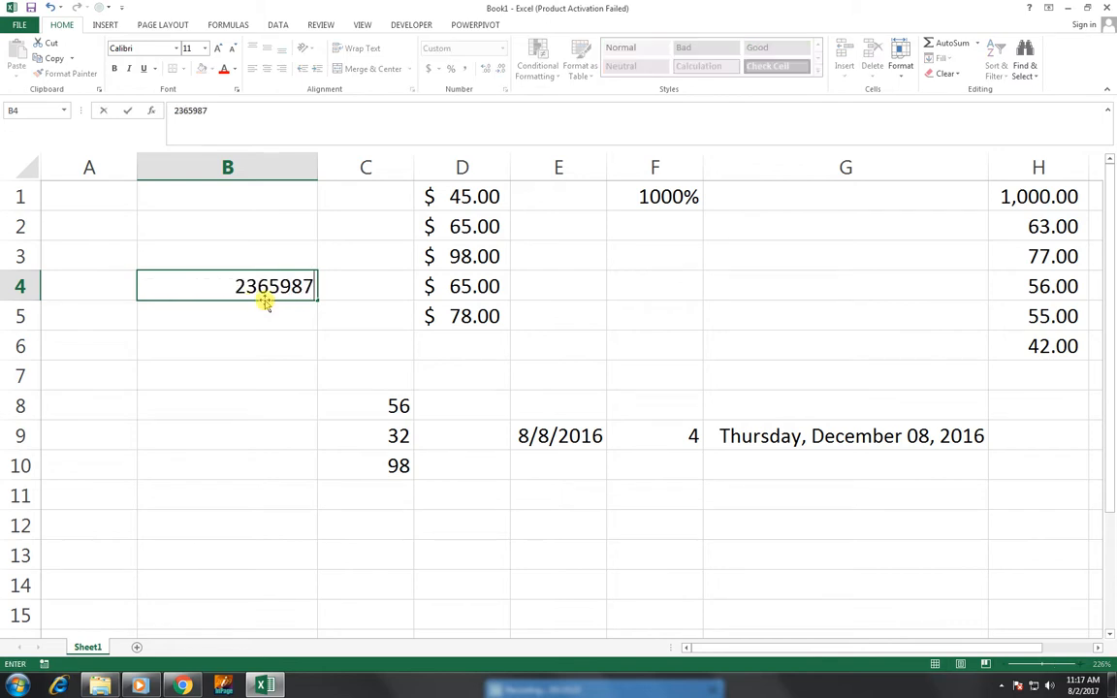
pyautogui.write('454123')
pyautogui.press('Return')
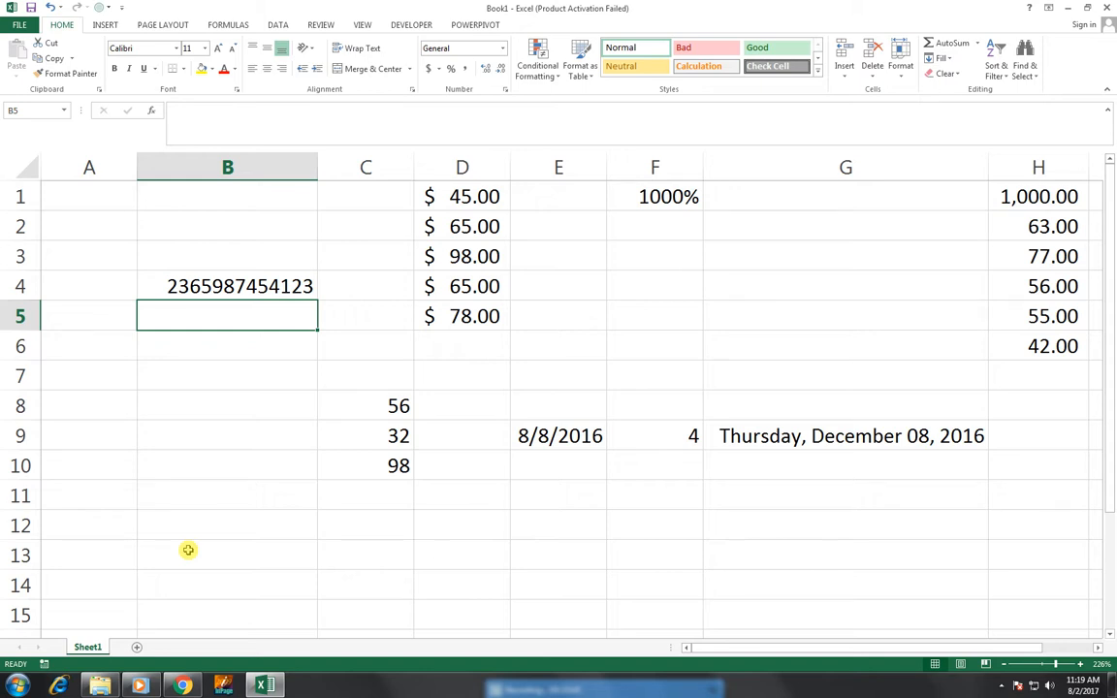
# Select A1:A5 and apply the custom number format ###-###-### to them.
pyautogui.press('Left')
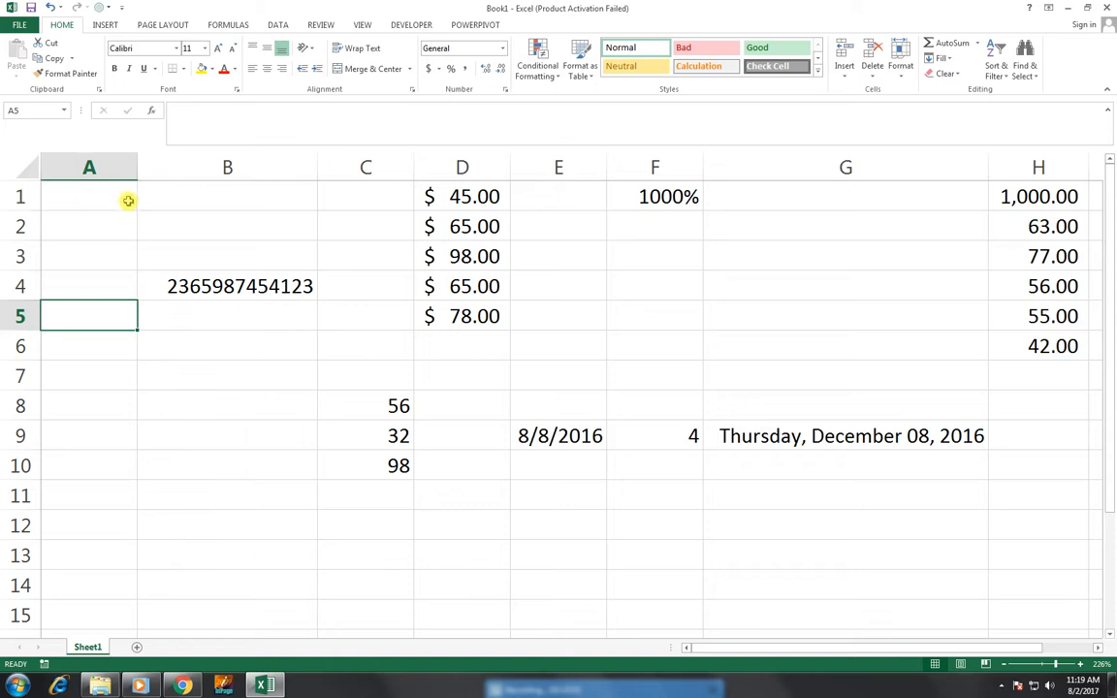
pyautogui.moveTo(116, 197); pyautogui.dragTo(111, 349)
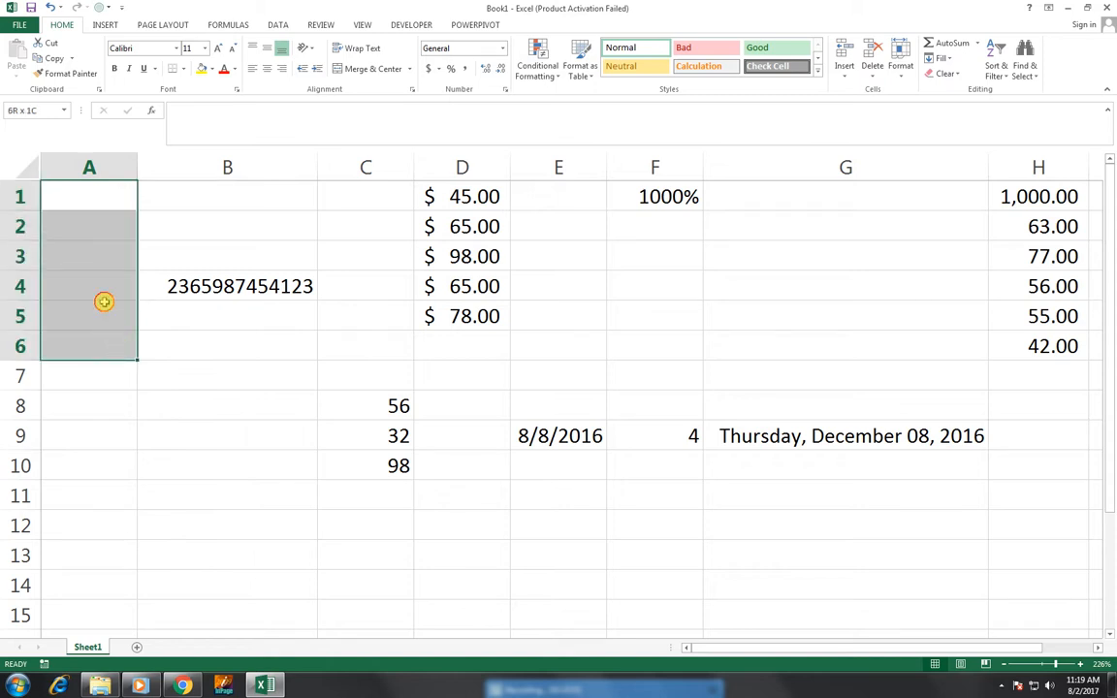
pyautogui.click(87, 194)
pyautogui.moveTo(88, 191); pyautogui.dragTo(97, 308)
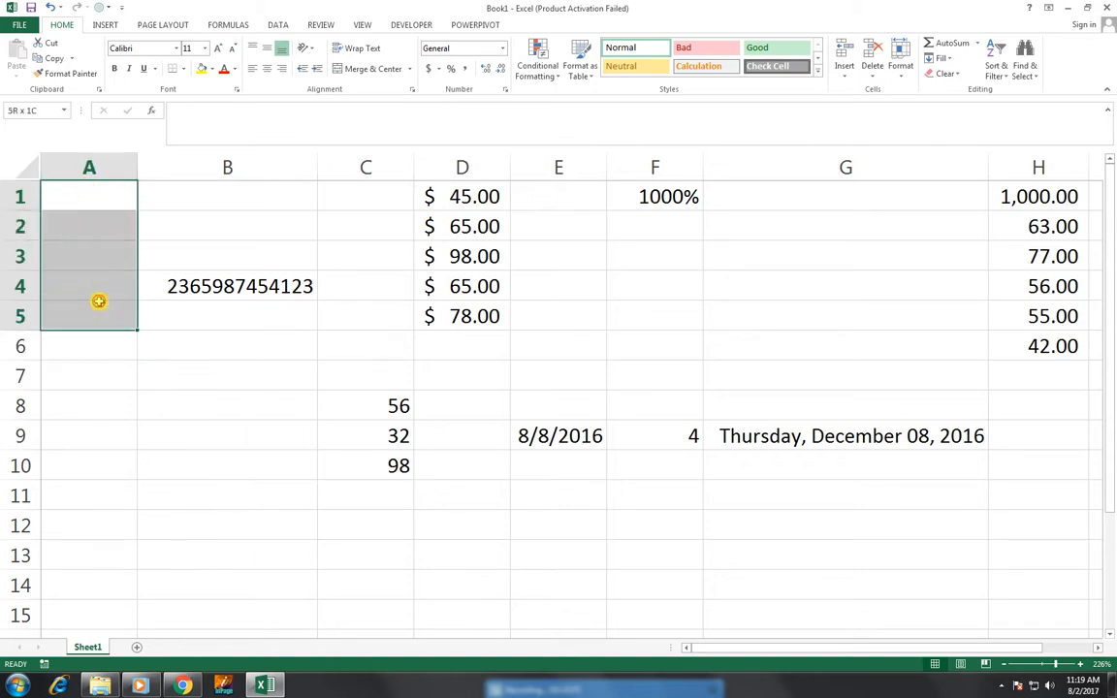
pyautogui.click(502, 47)
pyautogui.click(468, 389)
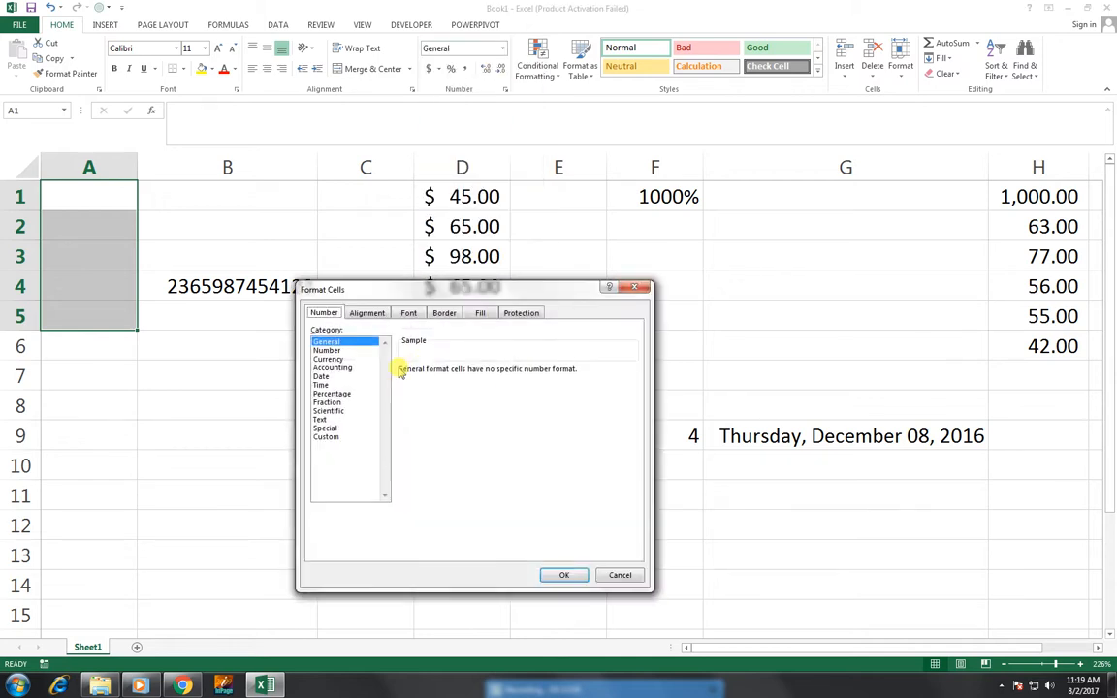
pyautogui.click(325, 436)
pyautogui.doubleClick(434, 381)
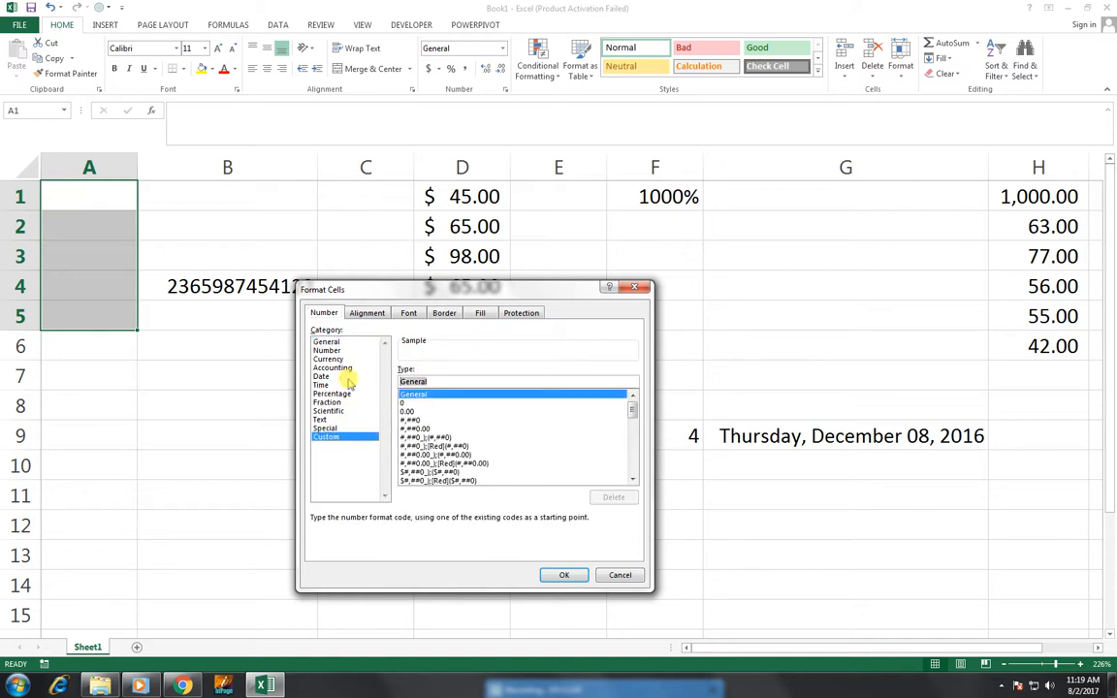
pyautogui.write('###')
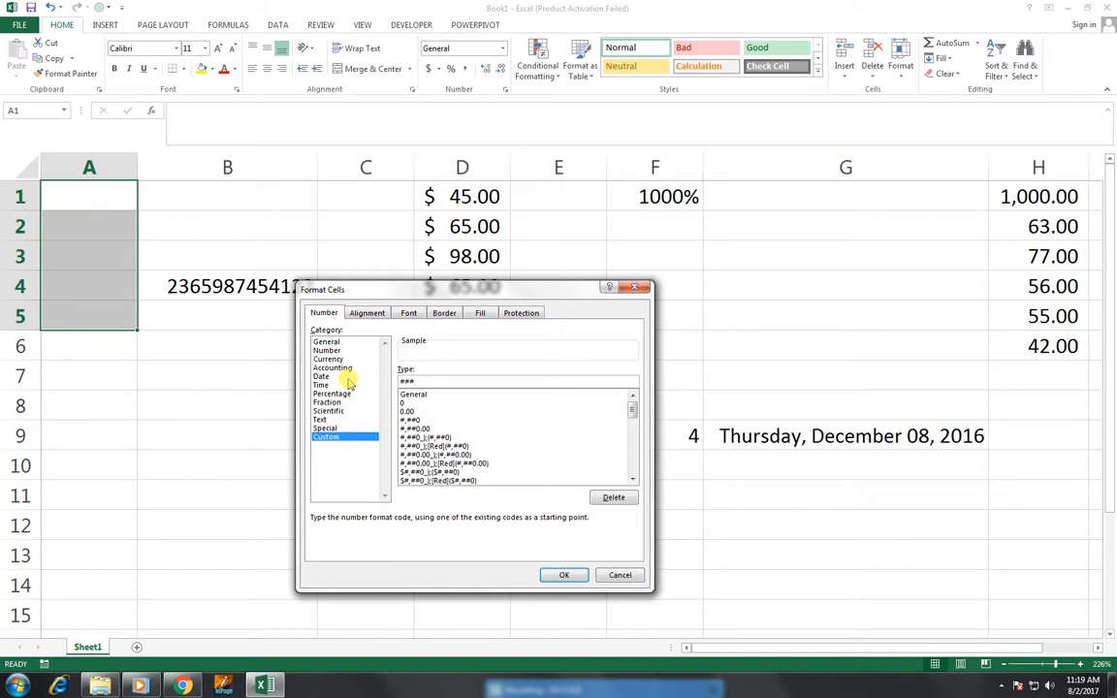
pyautogui.write('.')
pyautogui.write('###')
pyautogui.write('-###-###')
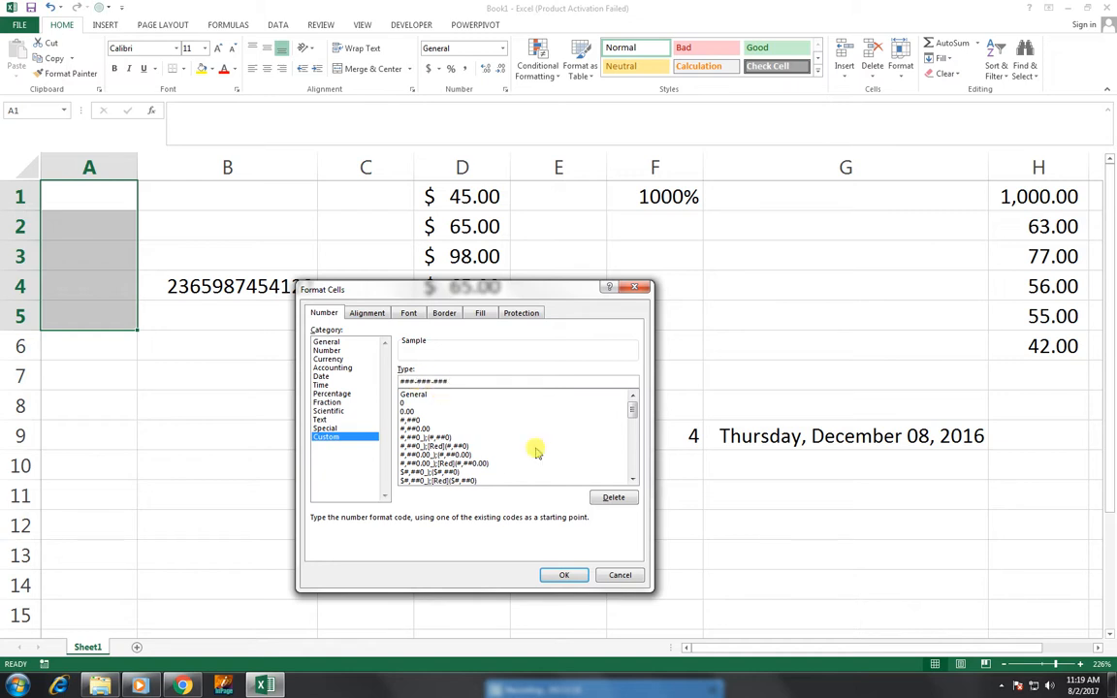
pyautogui.click(565, 575)
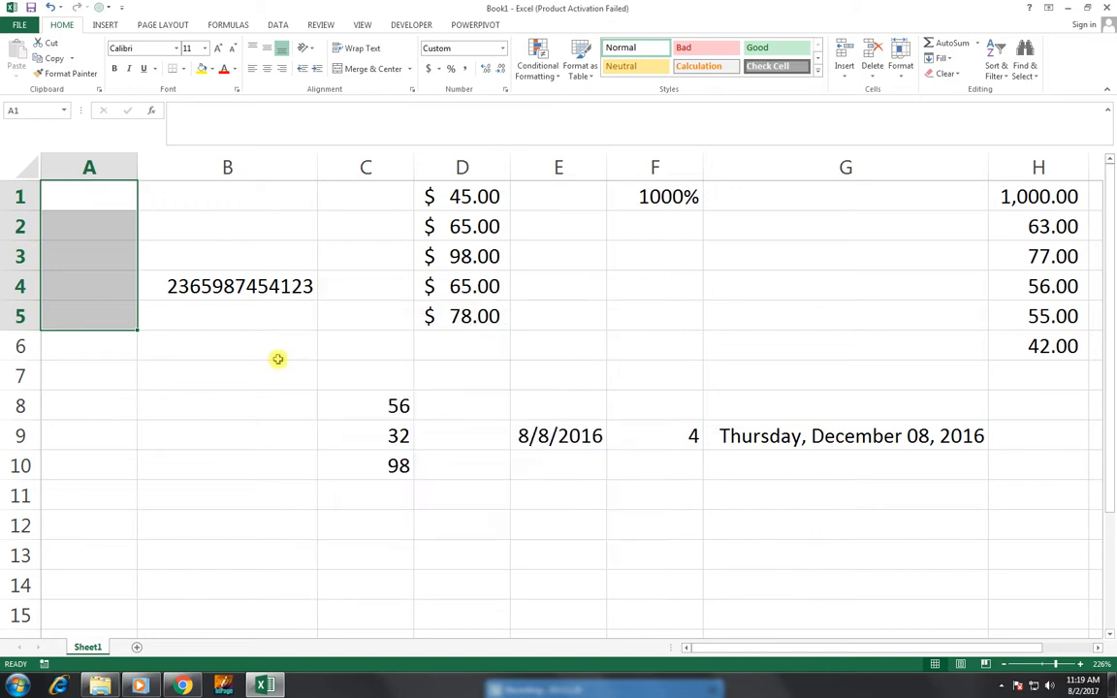
pyautogui.click(120, 203)
# Enter 236598745 in A1 and 456325875 in A2, showing as 236-598-745 and 456-325-875.
pyautogui.write('23')
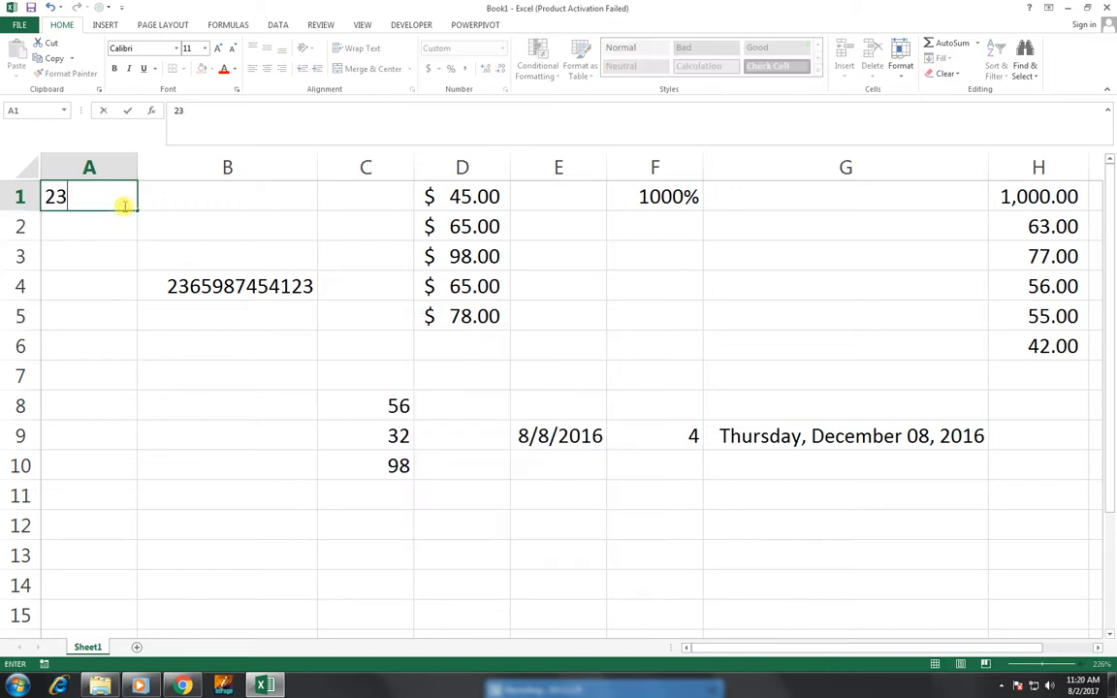
pyautogui.write('6-598-745')
pyautogui.press('Return')
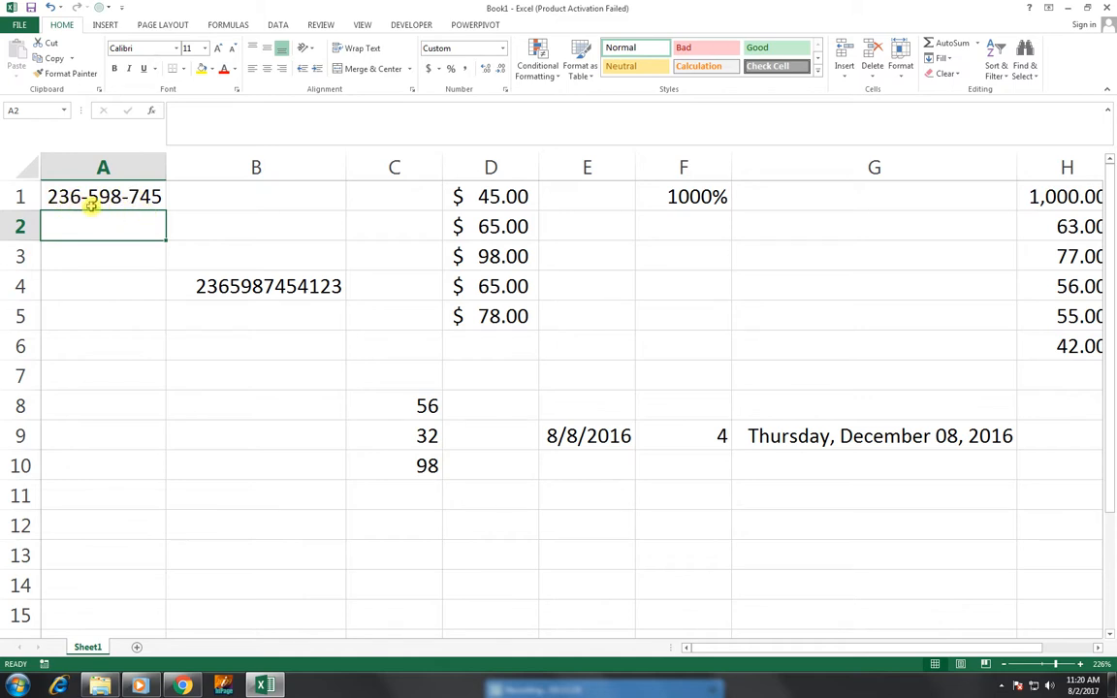
pyautogui.write('45')
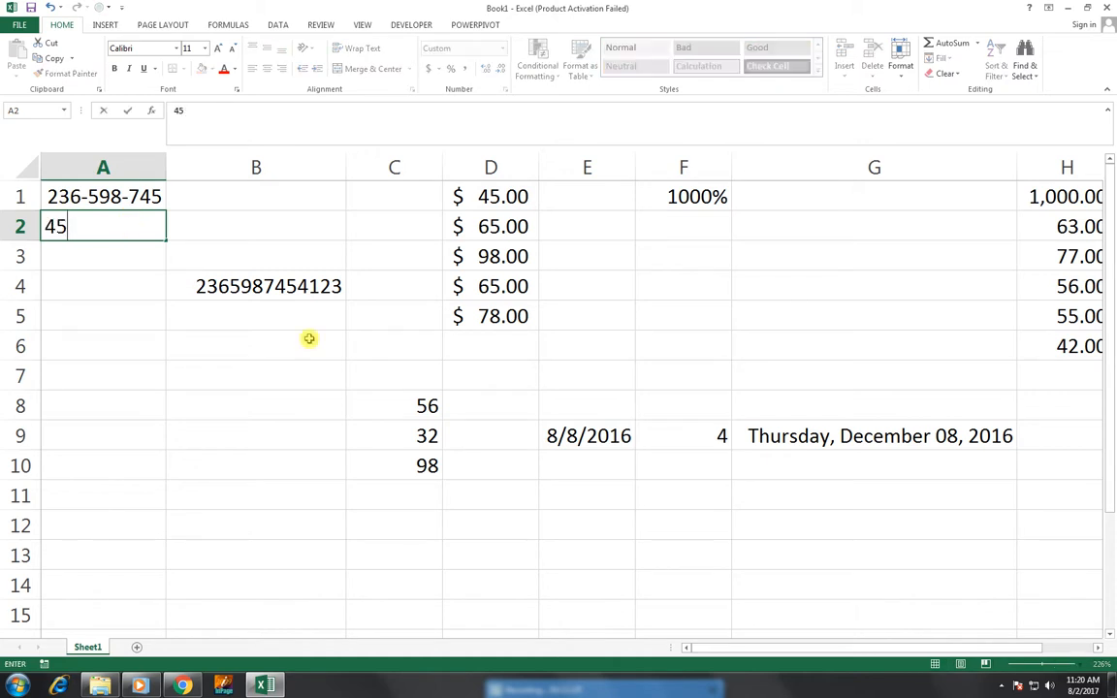
pyautogui.write('6325875')
pyautogui.press('Return')
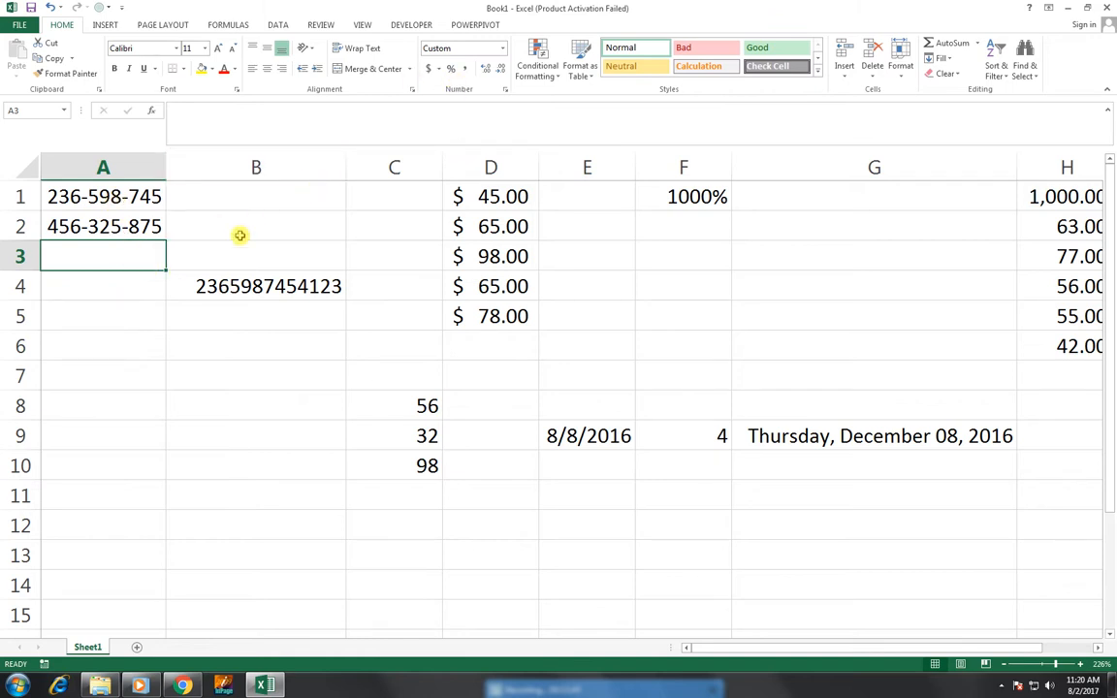
pyautogui.click(90, 197)
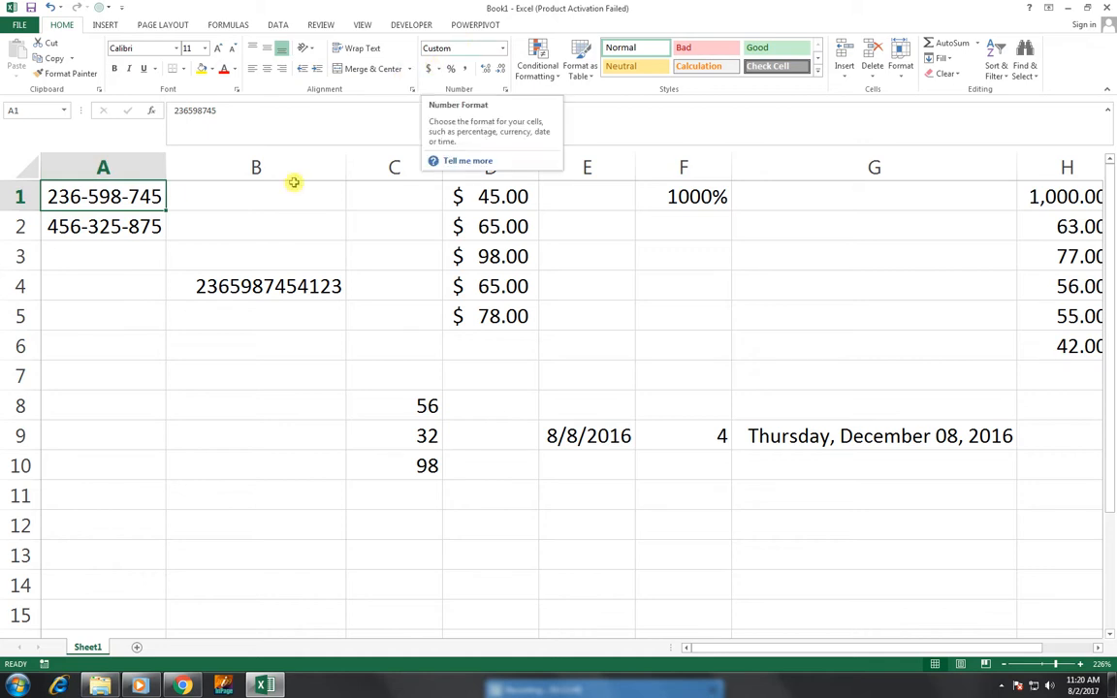
# Set the whole data range A1:H10 back to General number format.
pyautogui.moveTo(446, 308); pyautogui.dragTo(1049, 464)
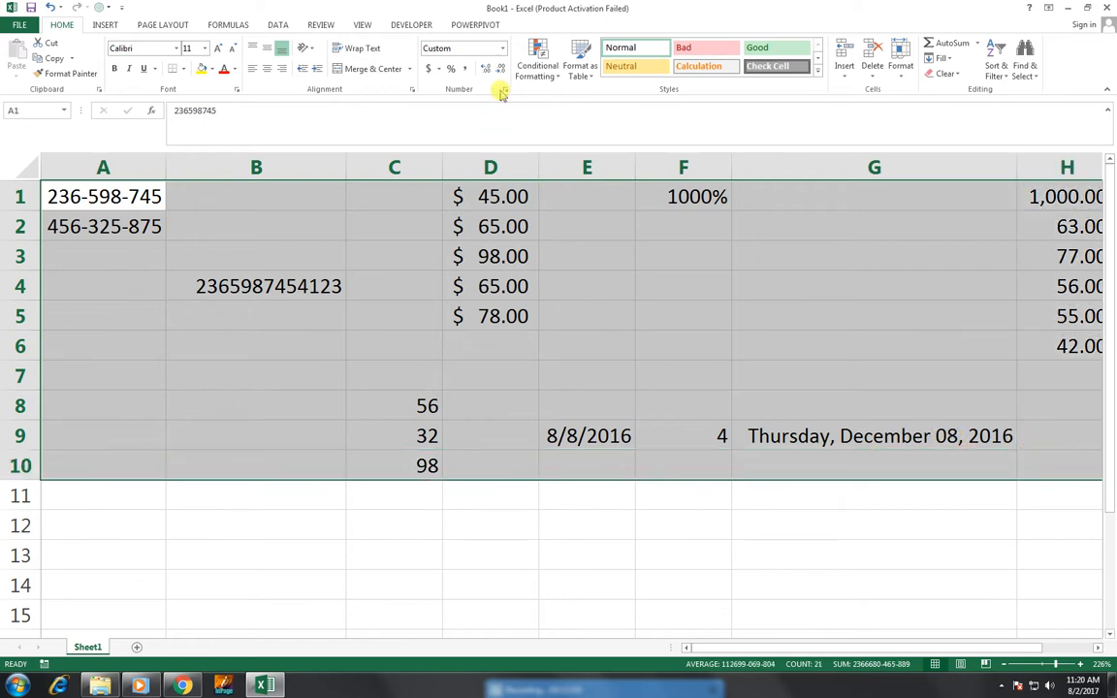
pyautogui.click(503, 47)
pyautogui.click(507, 76)
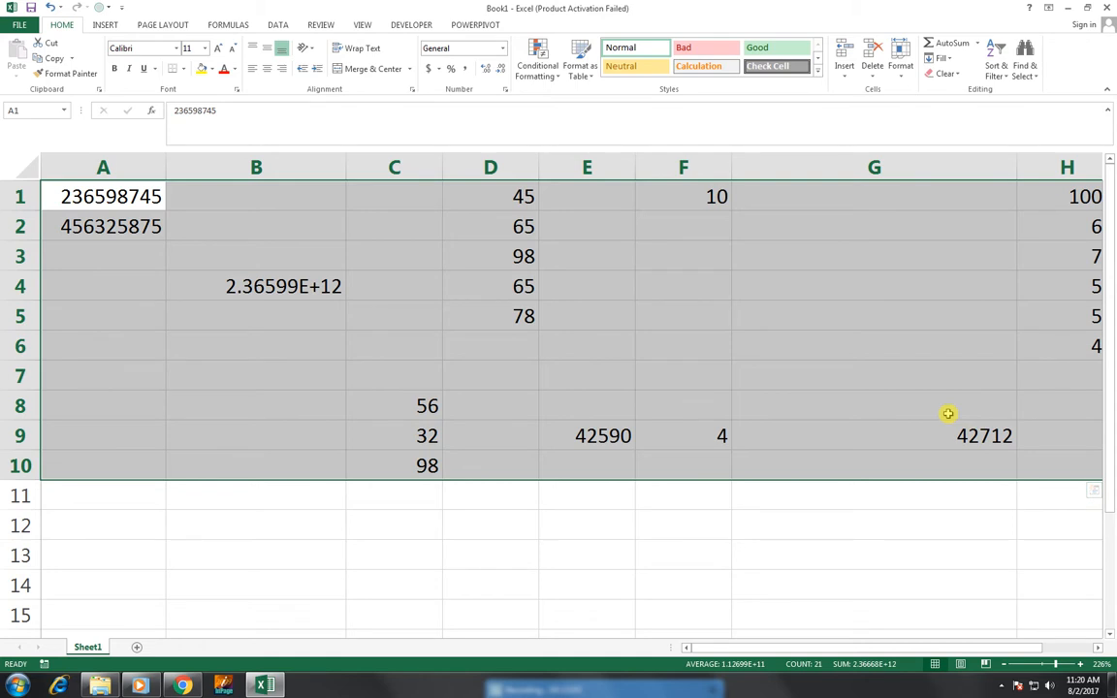
pyautogui.hotkey('ctrl', 'q')
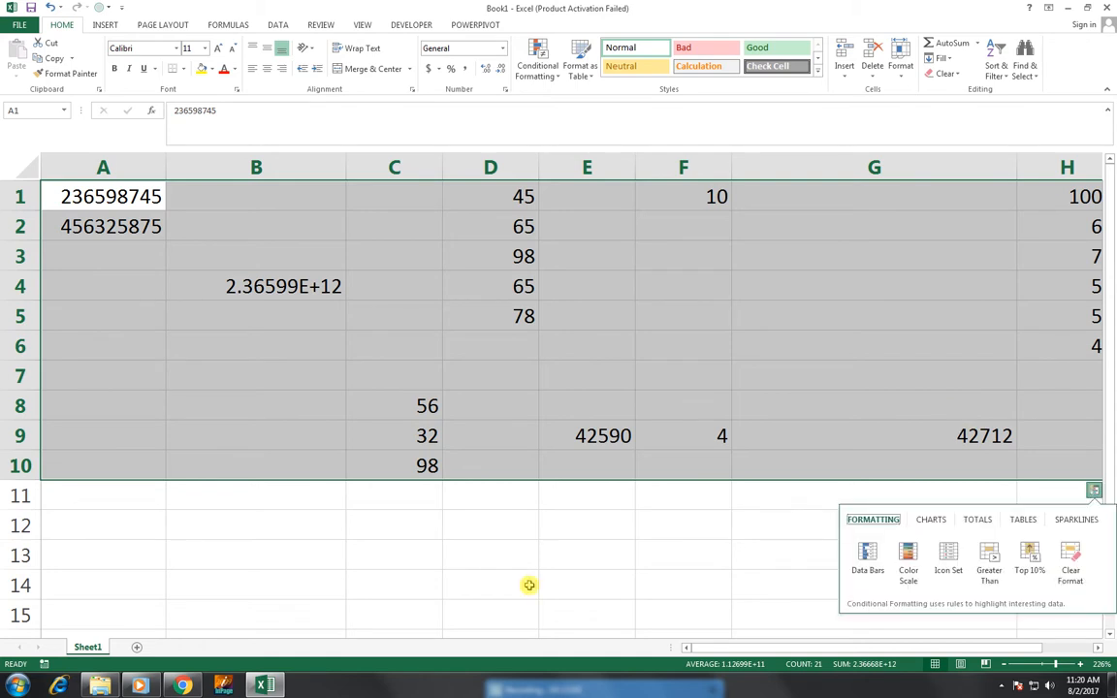